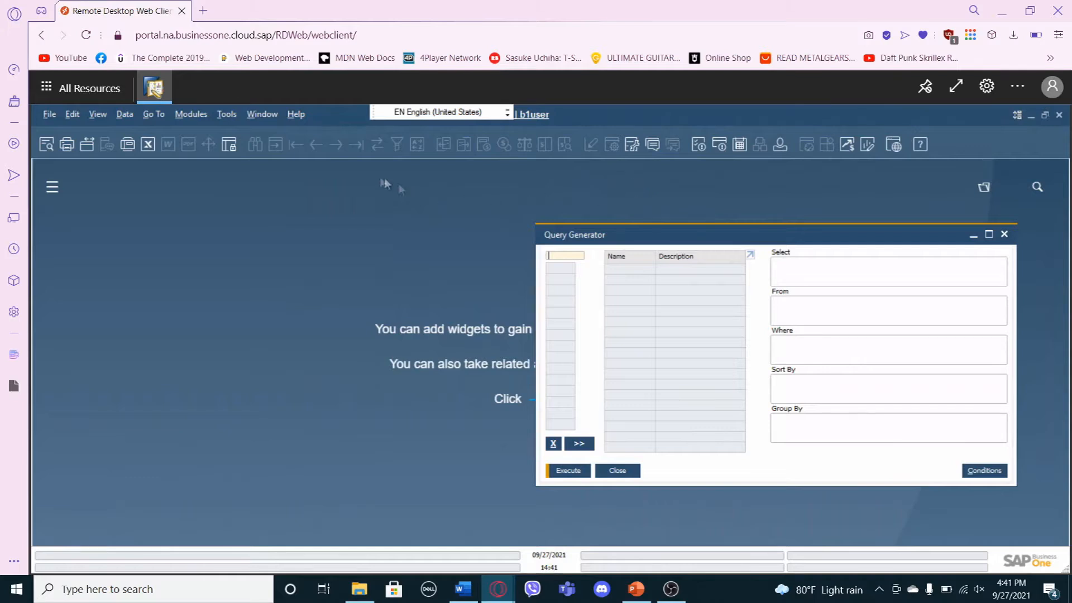
Open a blank A/R Invoice form from the Sales - A/R module.
{"action": "left_click", "coordinate": [191, 114]}
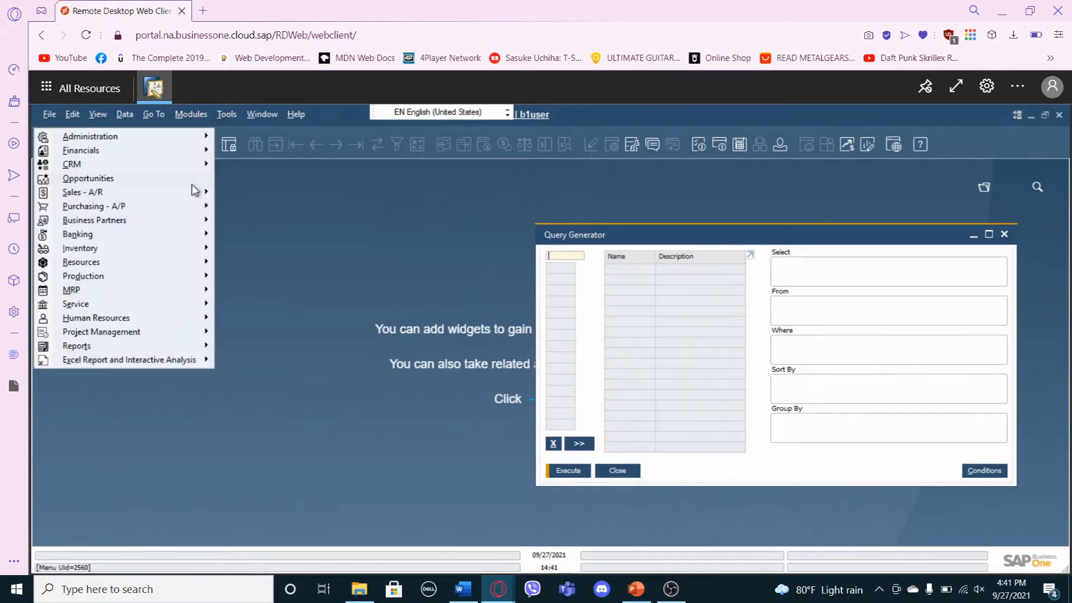
{"action": "mouse_move", "coordinate": [194, 192]}
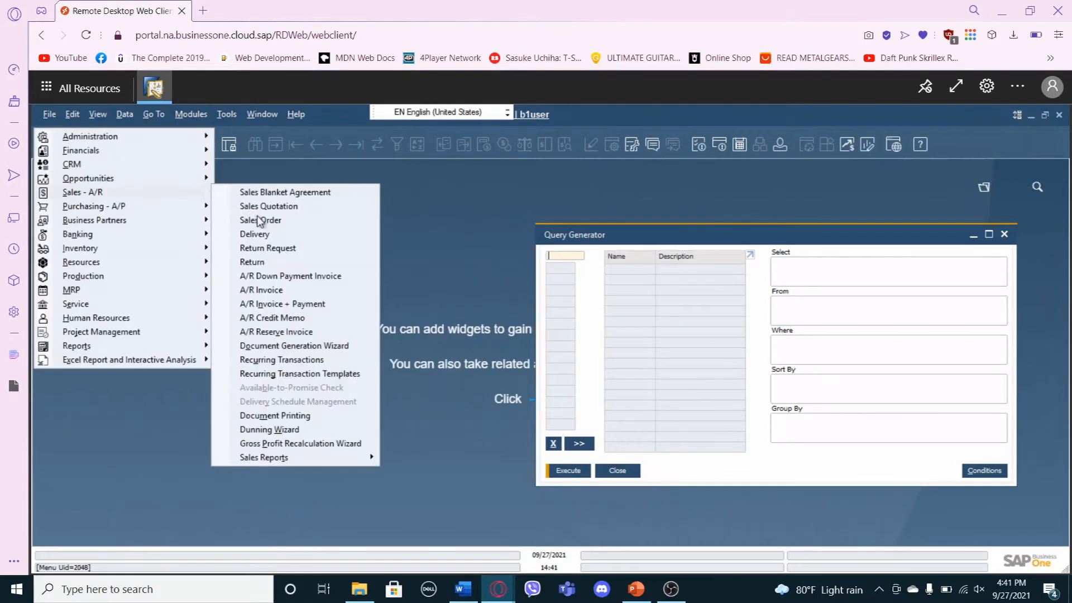
{"action": "left_click", "coordinate": [254, 291]}
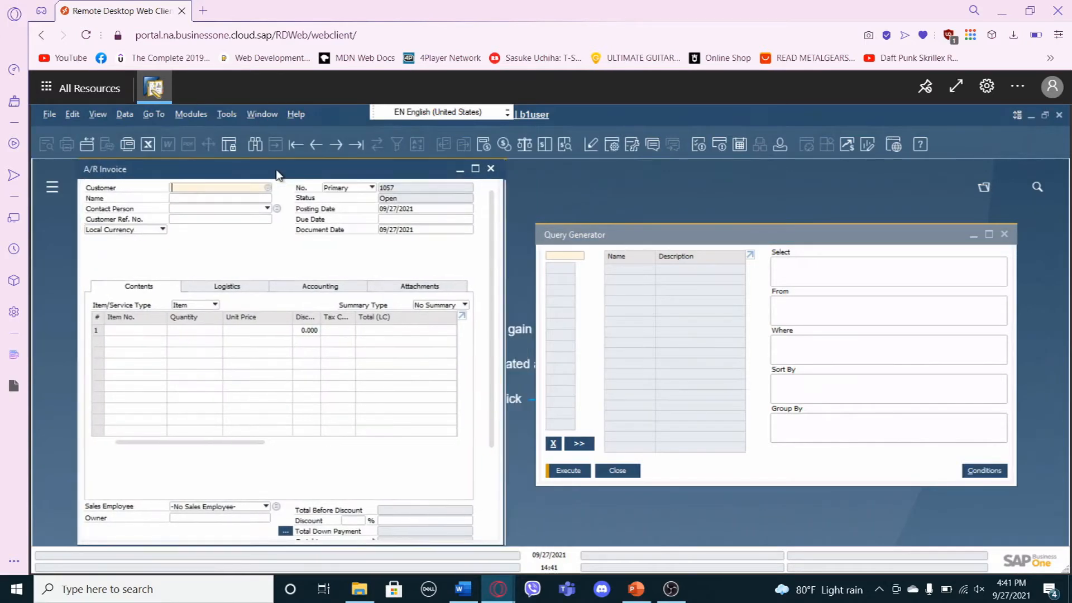
Check that System Information is enabled and read the source tables and fields behind the invoice's header and row fields.
{"action": "left_click", "coordinate": [92, 114]}
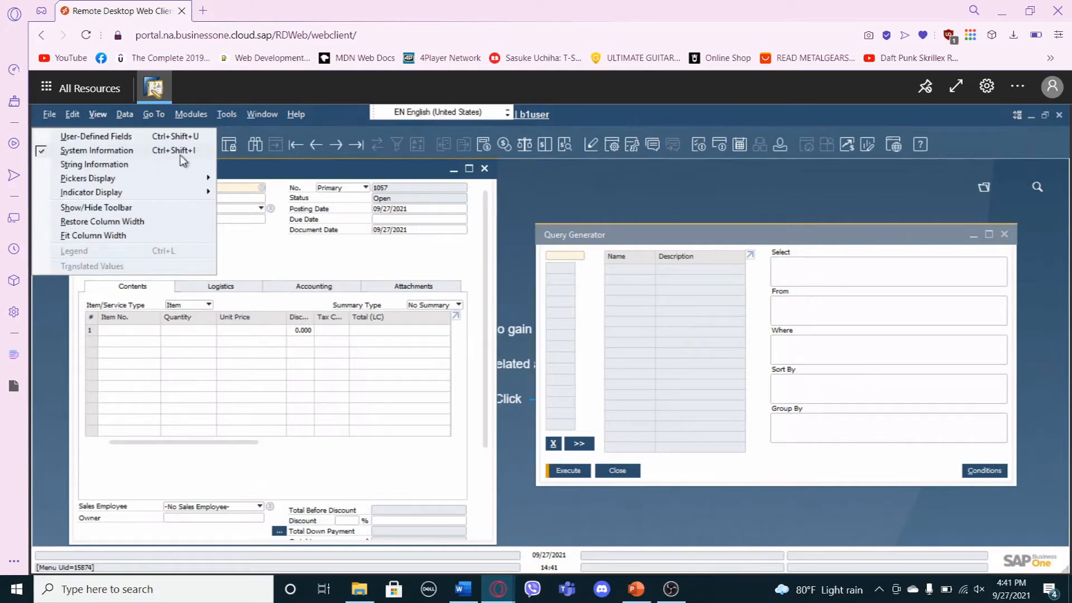
{"action": "left_click", "coordinate": [249, 178]}
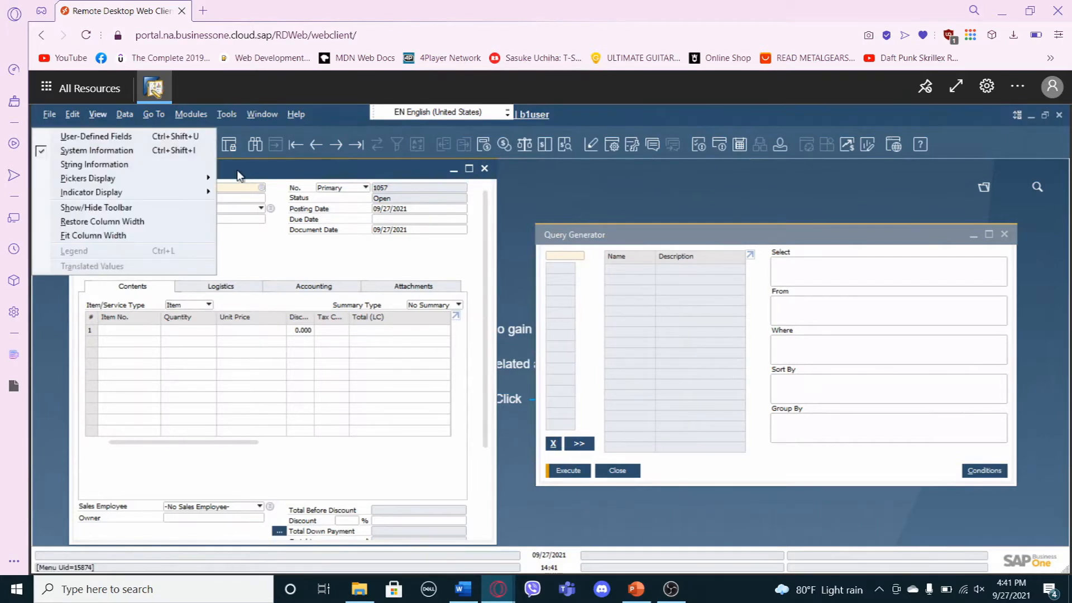
{"action": "left_click", "coordinate": [240, 169]}
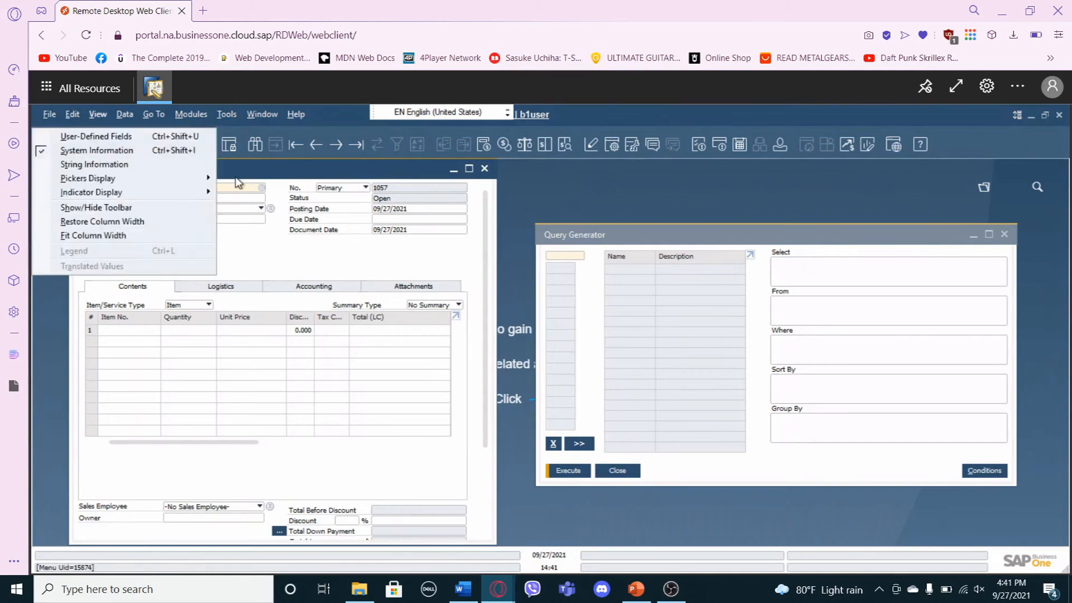
{"action": "left_click", "coordinate": [246, 174]}
{"action": "left_click", "coordinate": [239, 166]}
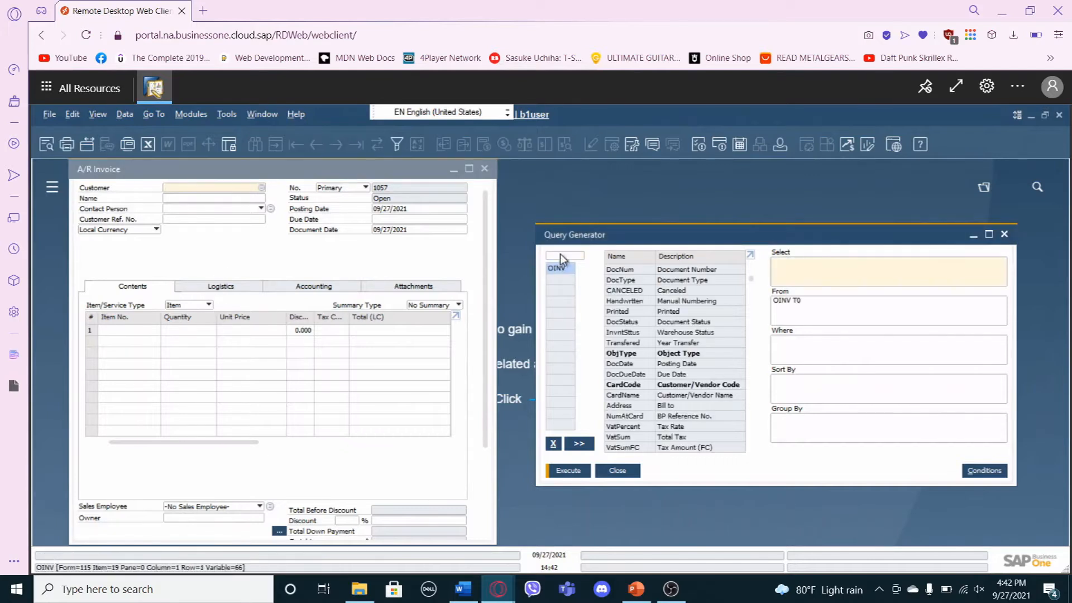
Add the invoice header table OINV and the row table INV1 to the query.
{"action": "left_click", "coordinate": [561, 255]}
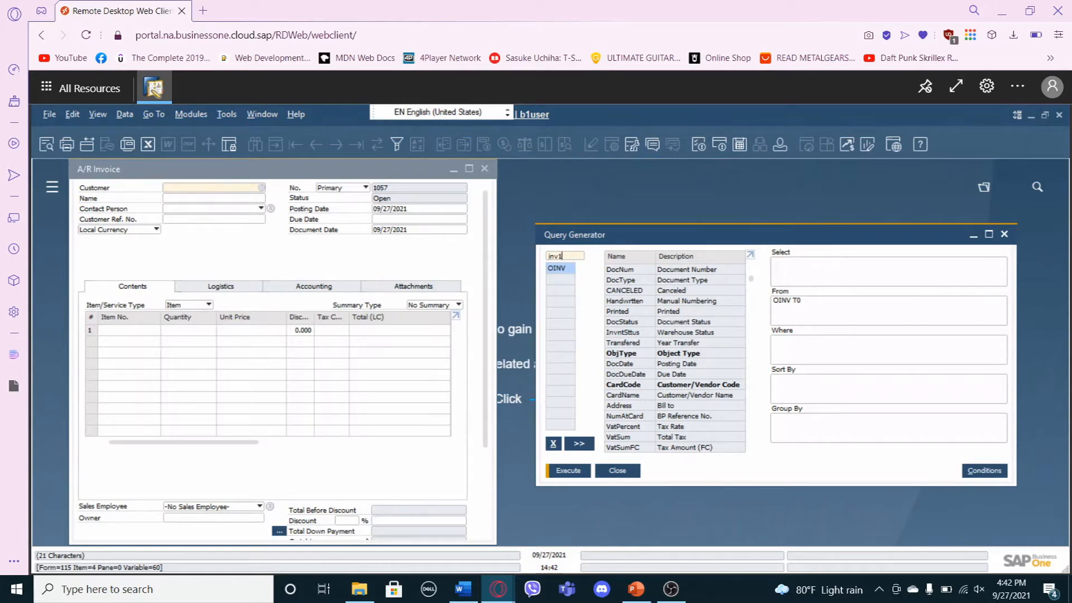
{"action": "key", "text": "Return"}
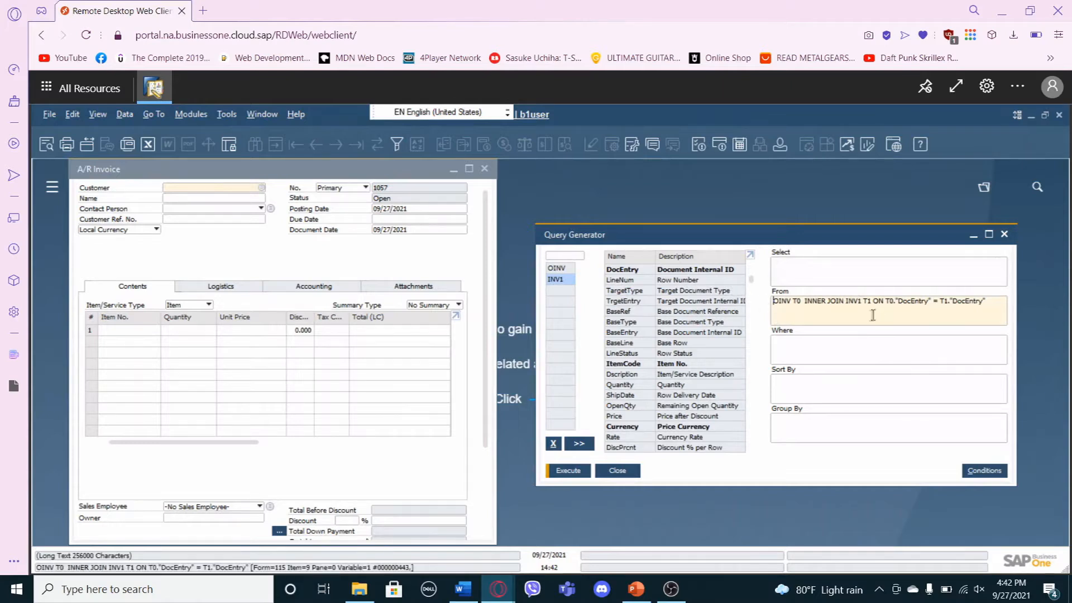
Compare the field lists of OINV and INV1 and examine the DocEntry join between them in the From clause.
{"action": "left_click", "coordinate": [557, 268]}
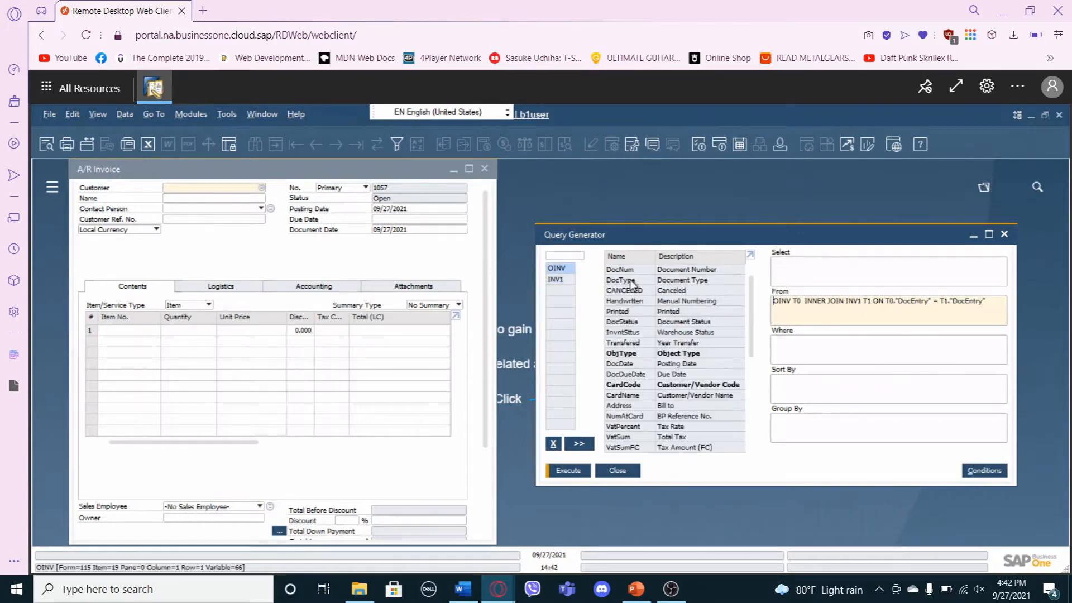
{"action": "left_click", "coordinate": [557, 279]}
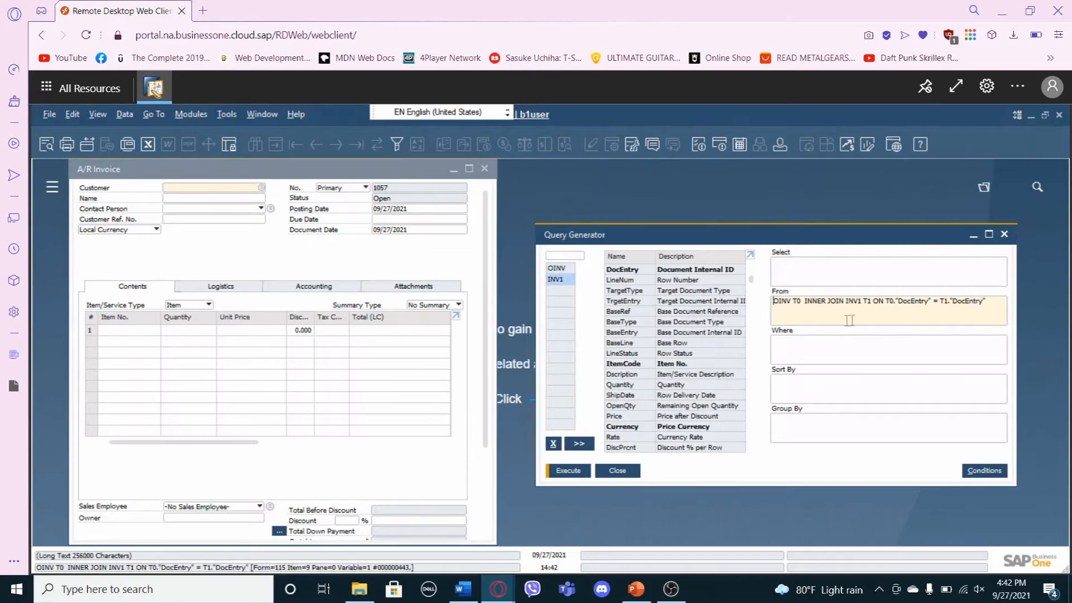
{"action": "left_click", "coordinate": [556, 268]}
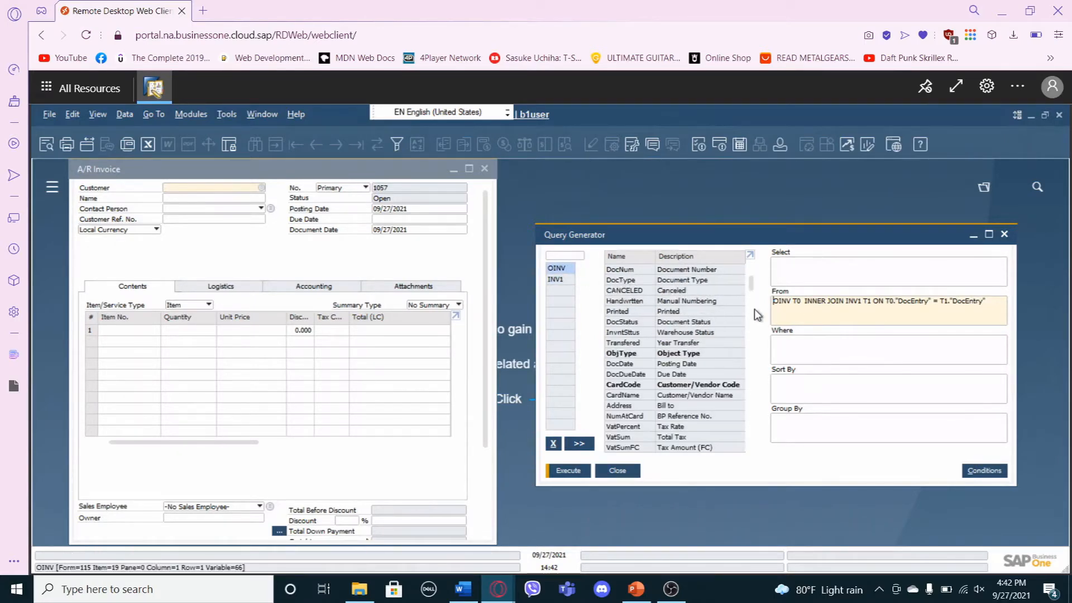
{"action": "left_click", "coordinate": [882, 319]}
{"action": "left_click", "coordinate": [557, 268]}
{"action": "left_click", "coordinate": [848, 318]}
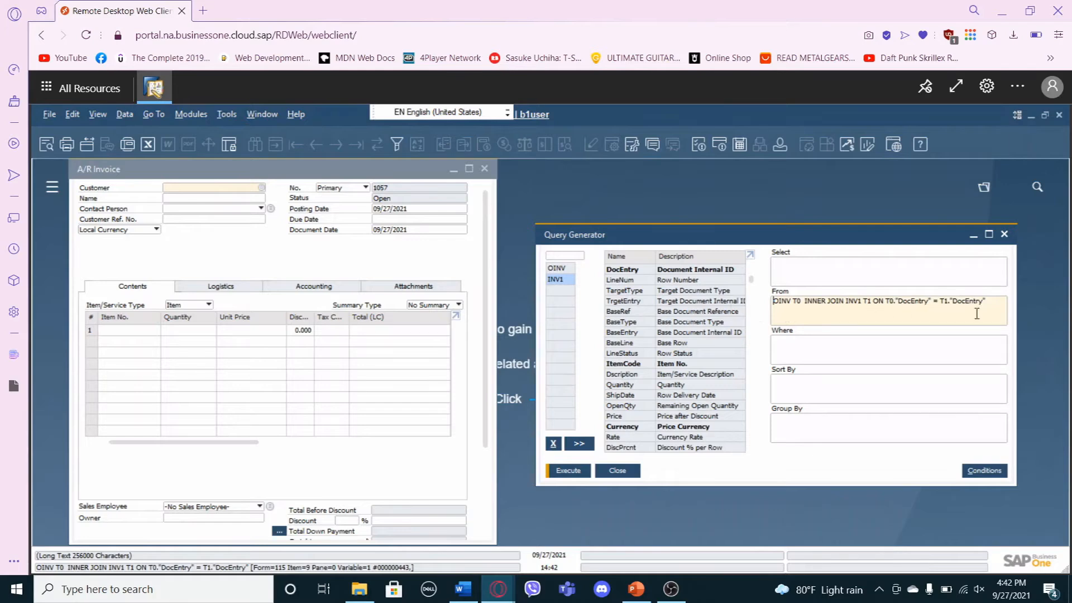
{"action": "left_click", "coordinate": [557, 268]}
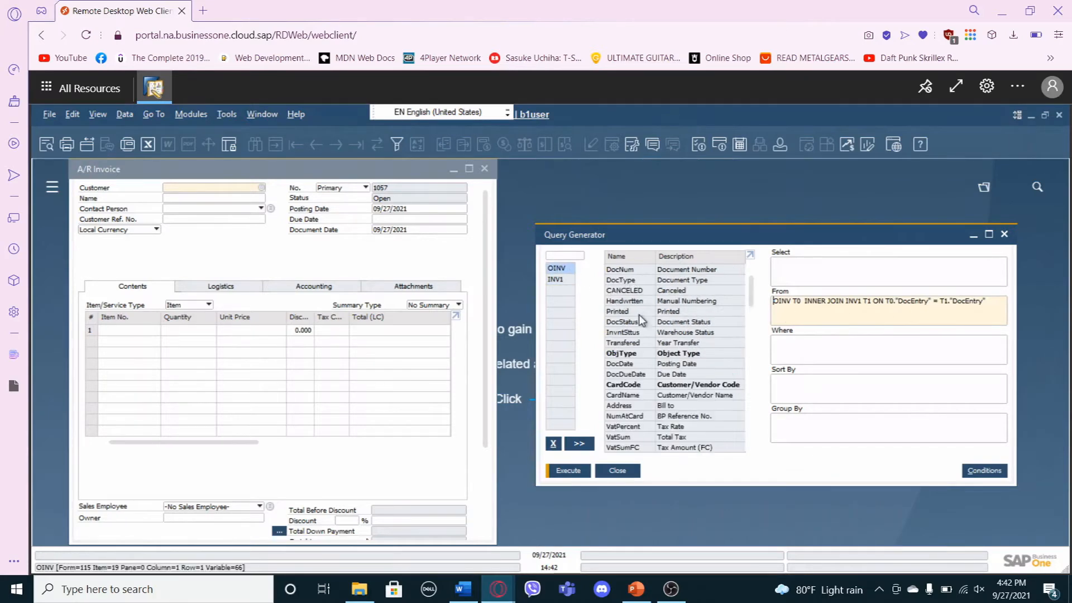
{"action": "left_click", "coordinate": [869, 317]}
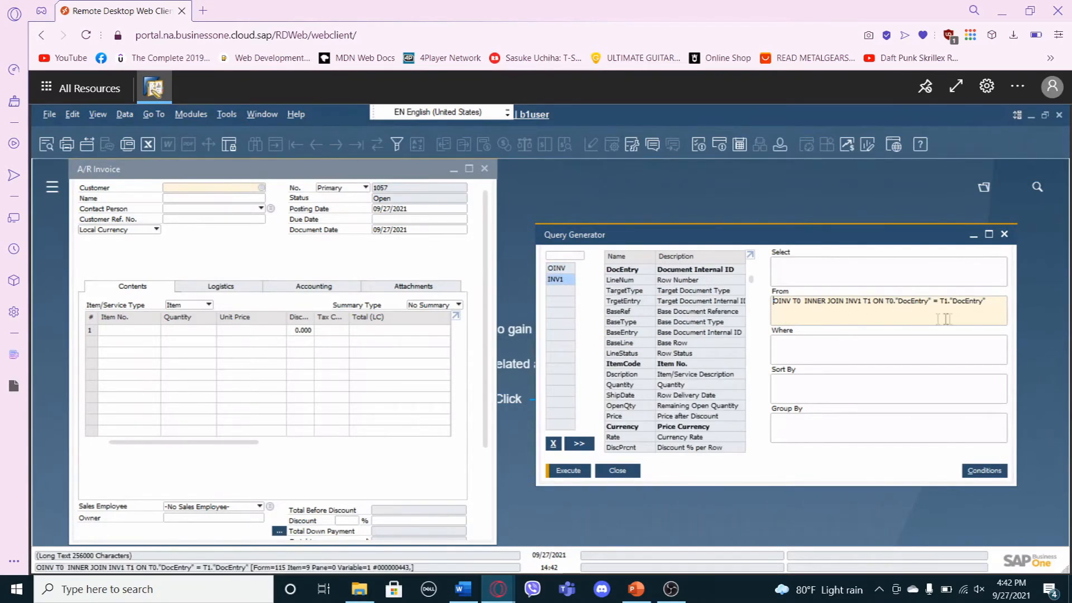
{"action": "left_click", "coordinate": [558, 268]}
{"action": "left_click", "coordinate": [921, 319]}
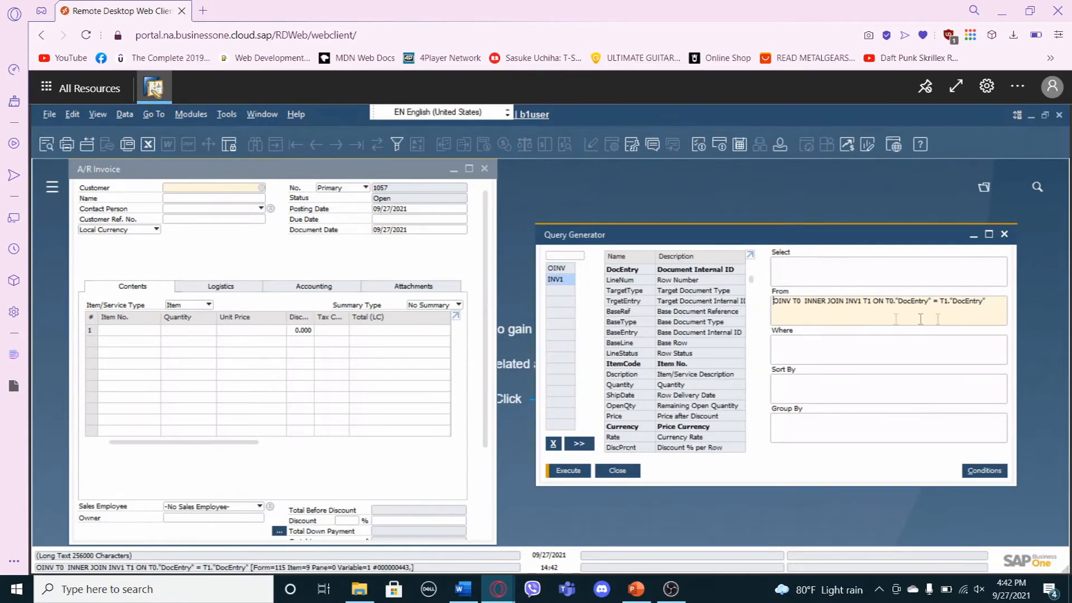
{"action": "left_click", "coordinate": [561, 268]}
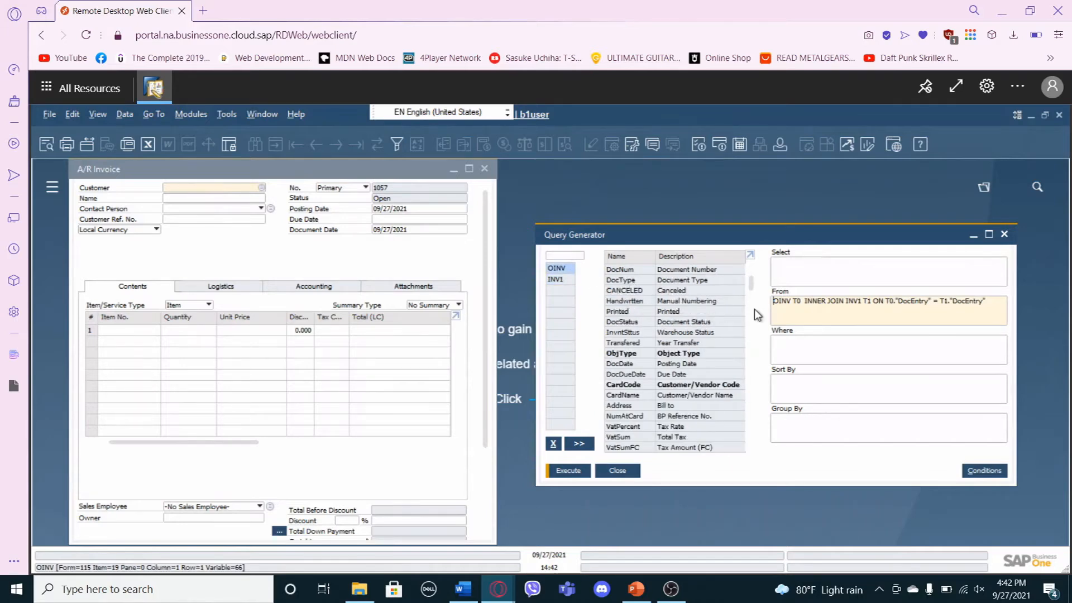
{"action": "left_click", "coordinate": [777, 318]}
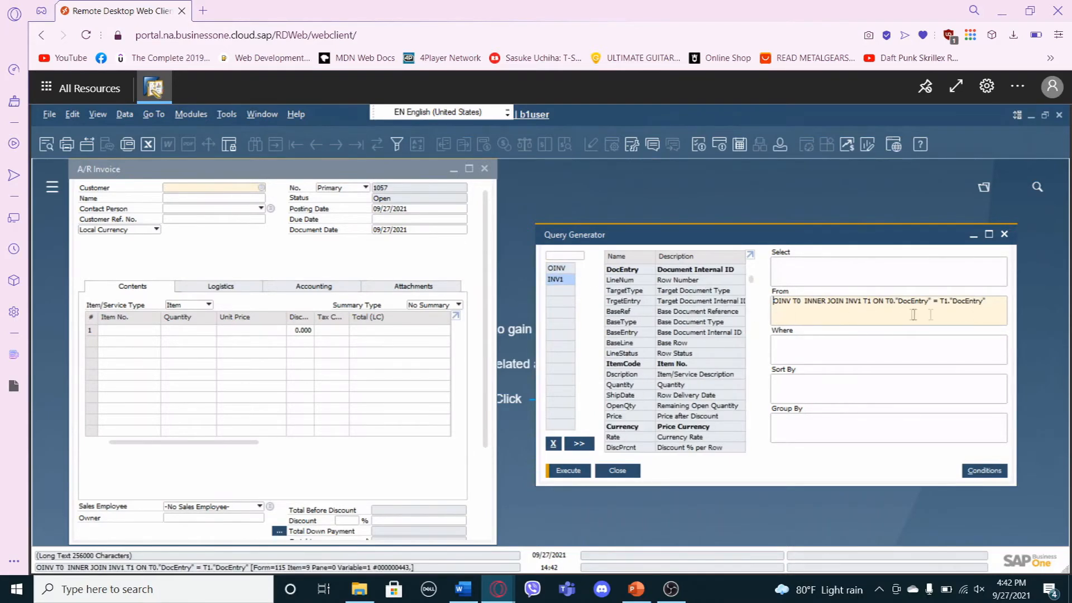
{"action": "left_click", "coordinate": [558, 268]}
{"action": "left_click", "coordinate": [570, 279]}
{"action": "left_click", "coordinate": [570, 270]}
{"action": "left_click", "coordinate": [570, 279]}
{"action": "left_click", "coordinate": [571, 268]}
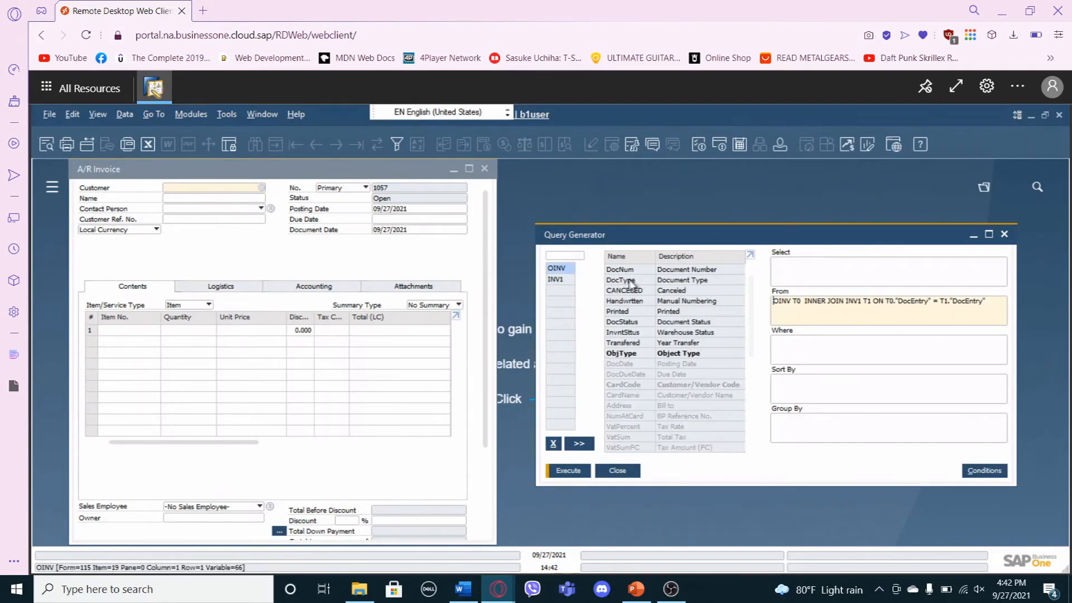
{"action": "left_click", "coordinate": [570, 279]}
{"action": "left_click", "coordinate": [571, 269]}
{"action": "left_click", "coordinate": [570, 279]}
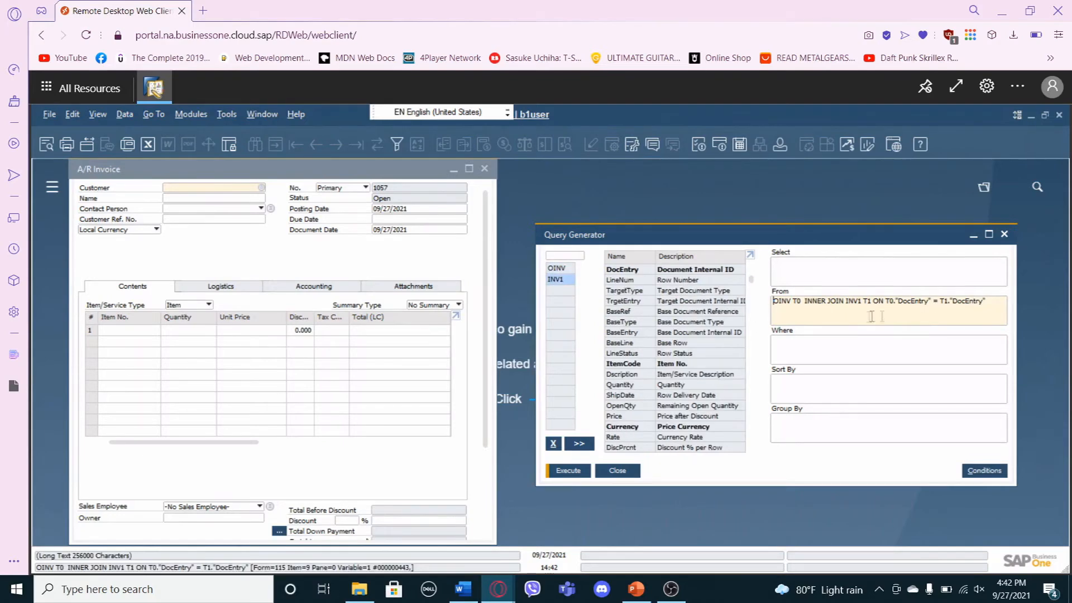
{"action": "left_click", "coordinate": [570, 269]}
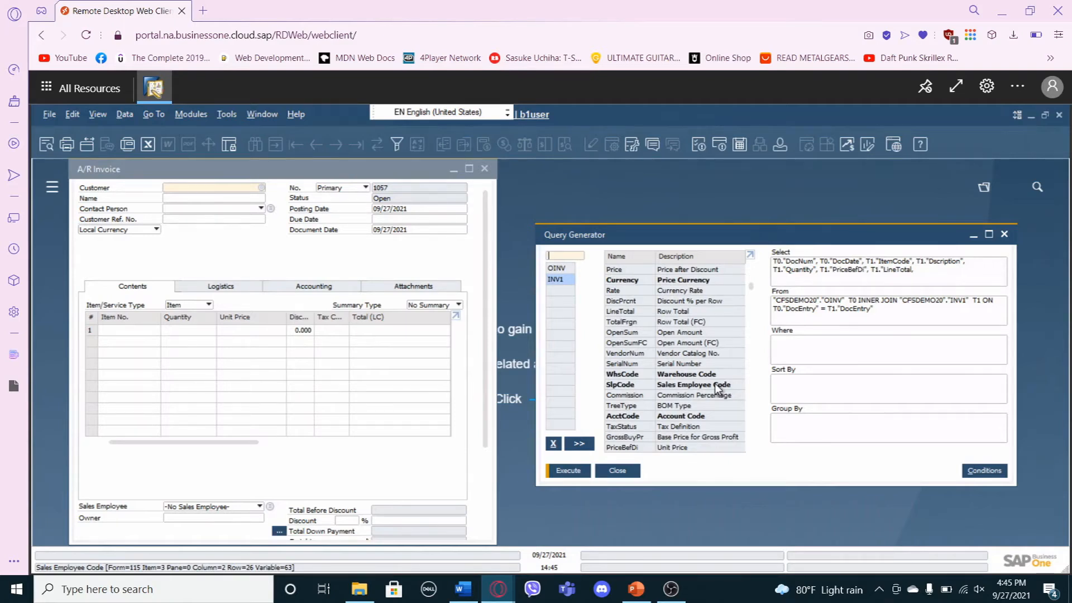
Append INV1's SlpCode to the end of the Select clause, execute the query and close its preview.
{"action": "left_click", "coordinate": [717, 386]}
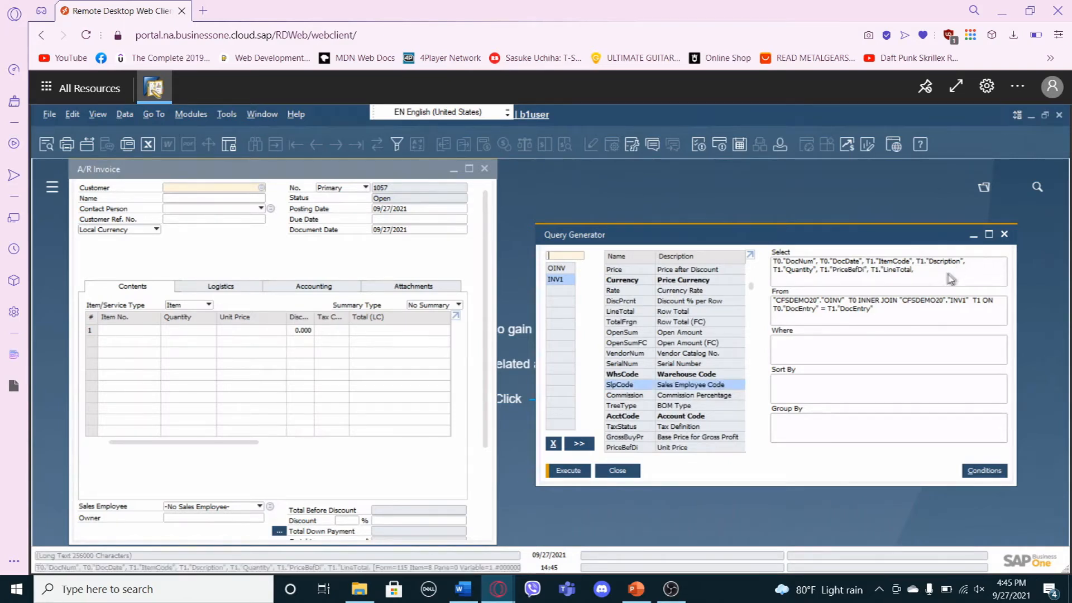
{"action": "left_click", "coordinate": [897, 278]}
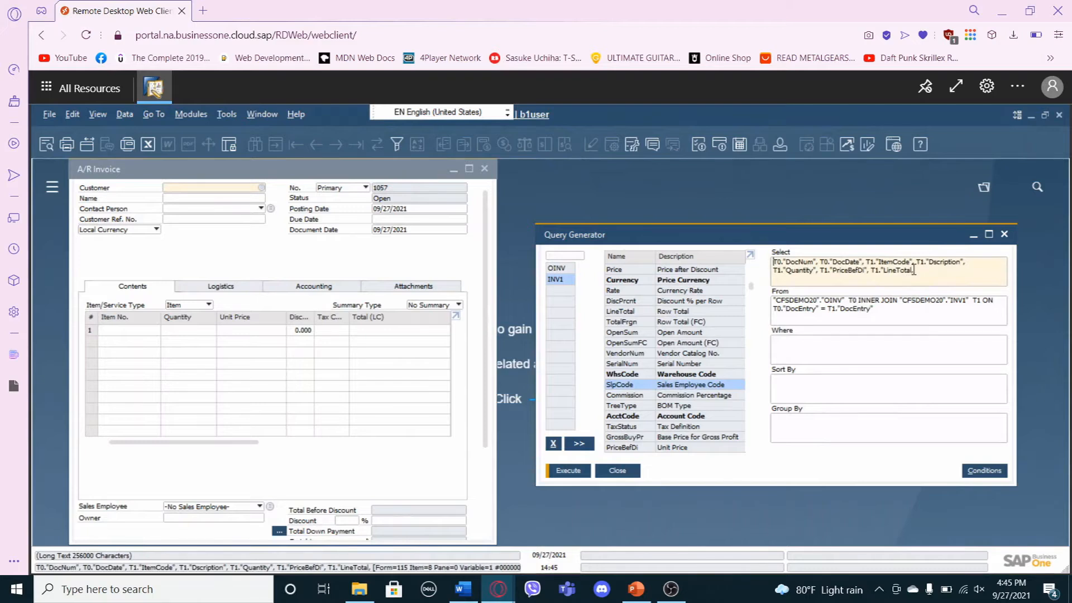
{"action": "left_click", "coordinate": [920, 272]}
{"action": "double_click", "coordinate": [696, 386]}
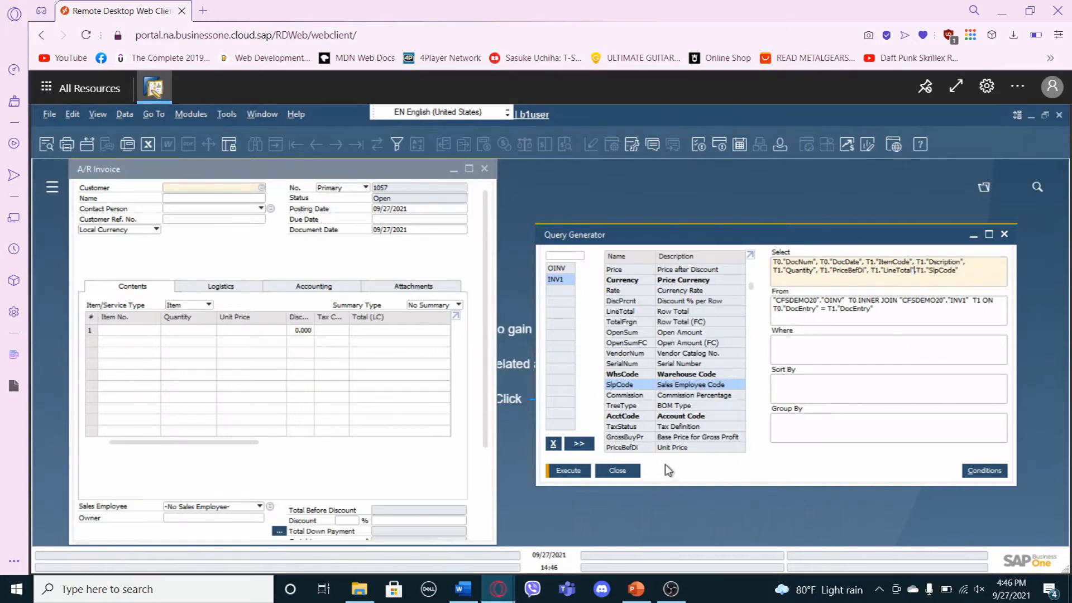
{"action": "left_click", "coordinate": [568, 470]}
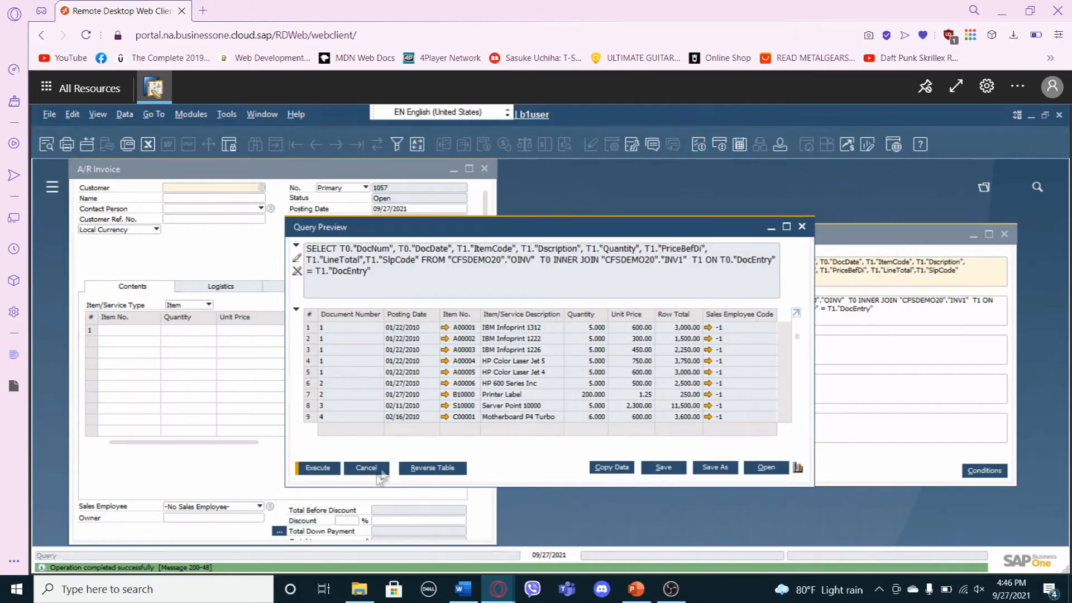
{"action": "left_click", "coordinate": [374, 473]}
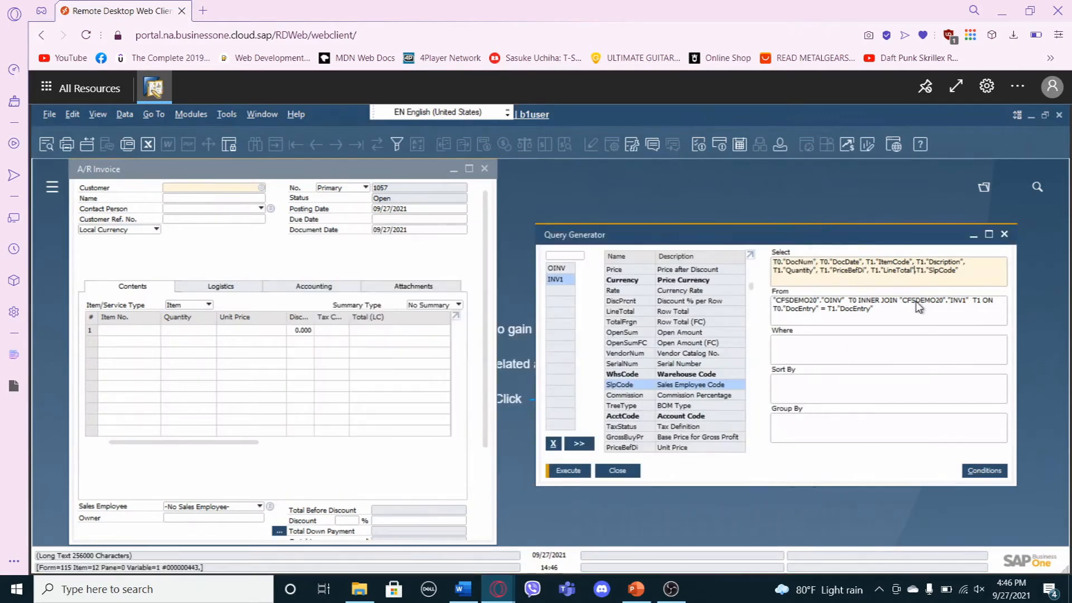
Replace T1."SlpCode" in the Select clause with SlpName from OSLP, joining OSLP through INV1's SlpCode field.
{"action": "left_click_drag", "start_coordinate": [959, 271], "coordinate": [919, 272]}
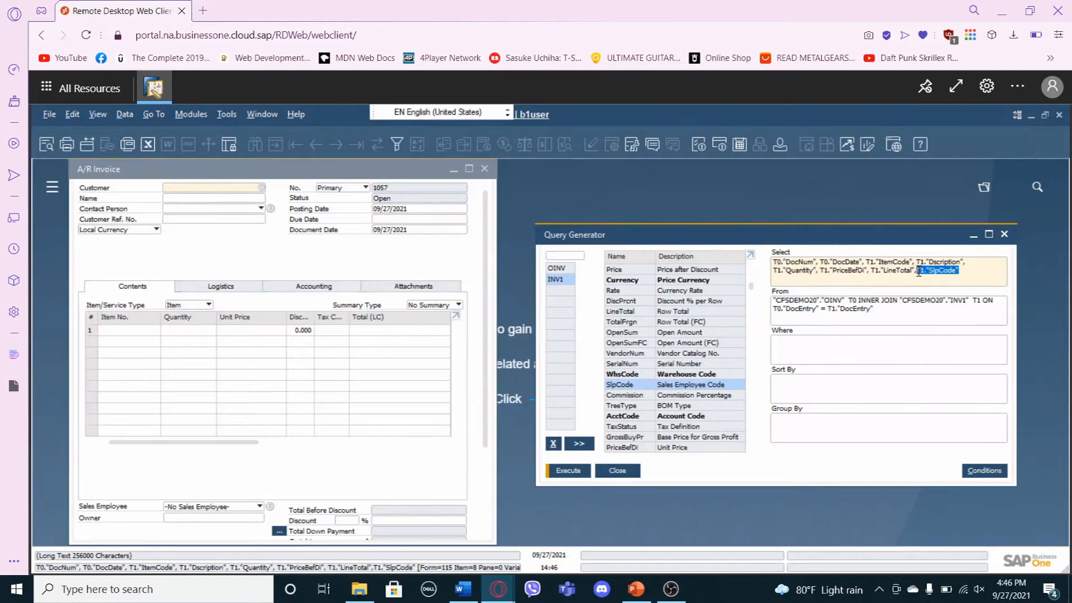
{"action": "key", "text": "BackSpace"}
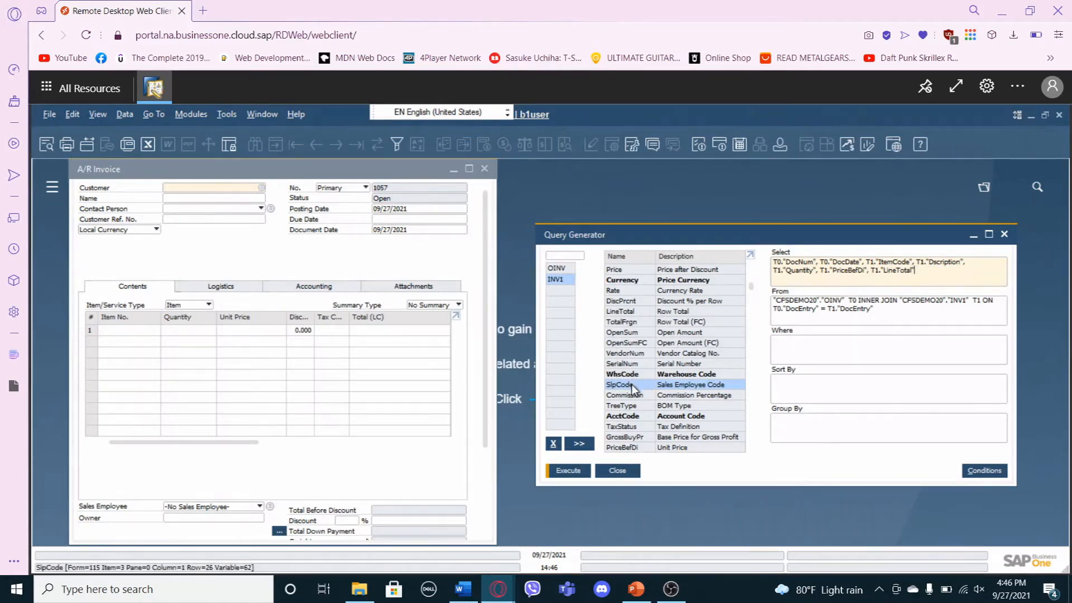
{"action": "left_click_drag", "start_coordinate": [632, 384], "coordinate": [558, 290]}
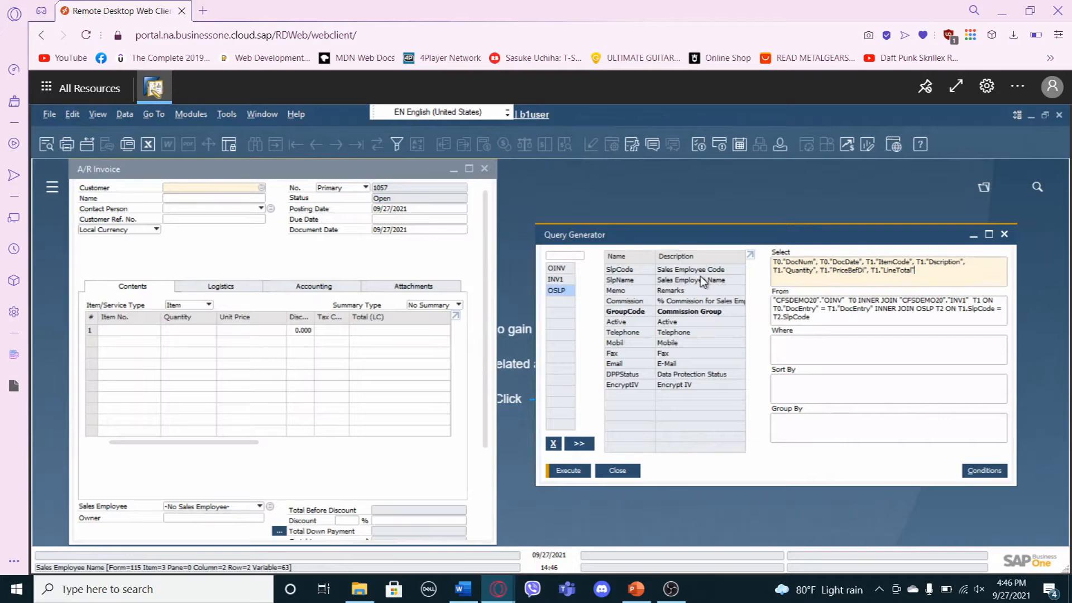
{"action": "double_click", "coordinate": [702, 281]}
{"action": "key", "text": "Tab"}
Execute the query, review the sales employee names down to the last rows, and close the preview.
{"action": "left_click", "coordinate": [568, 470]}
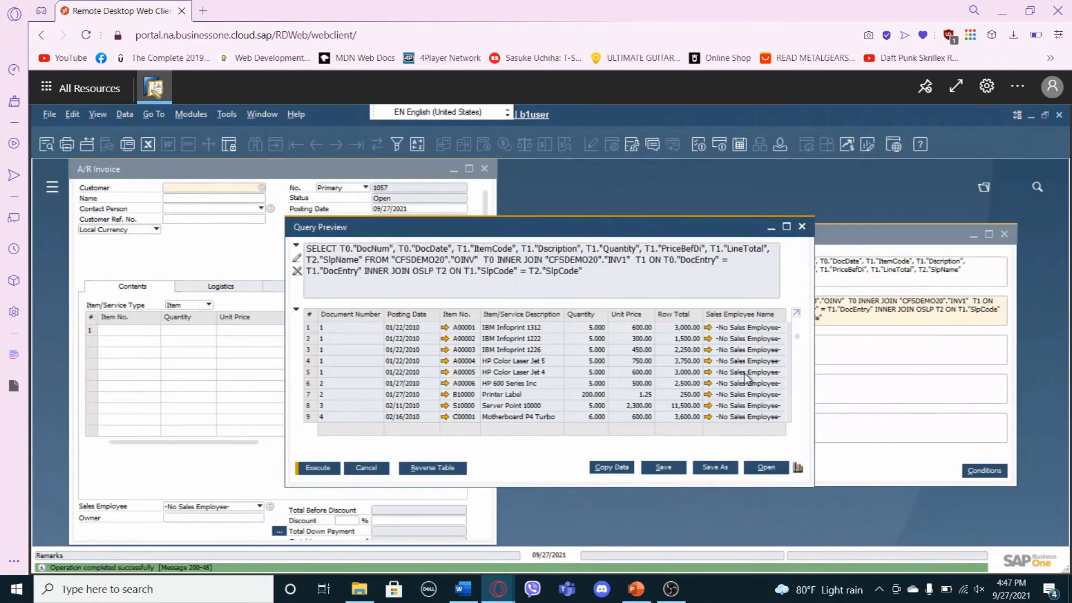
{"action": "left_click_drag", "start_coordinate": [798, 340], "coordinate": [793, 432]}
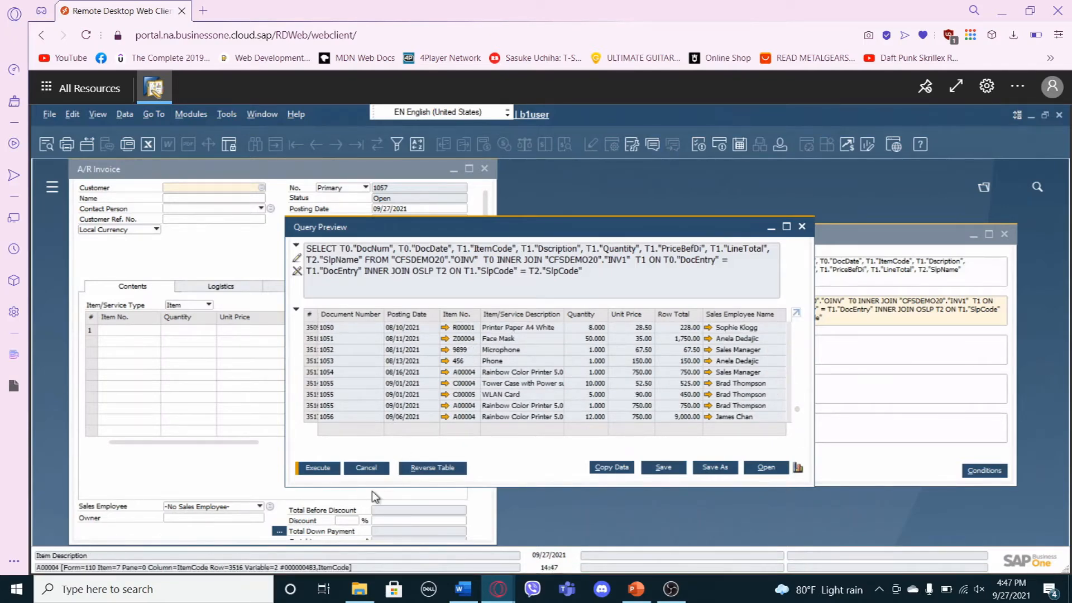
{"action": "left_click", "coordinate": [368, 468]}
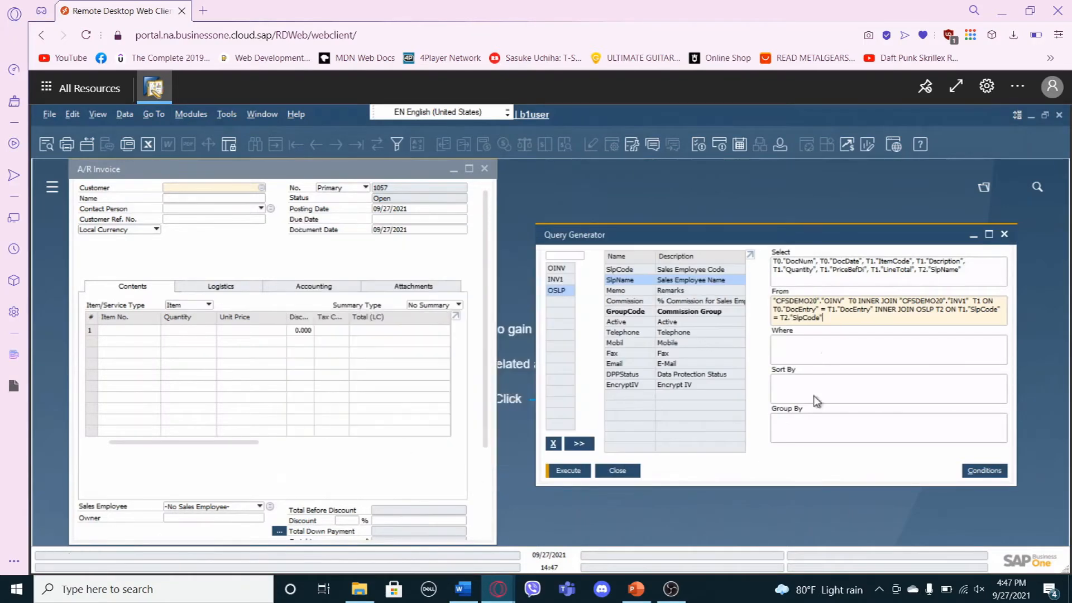
Add a Where condition making OSLP's SlpName equal to the variable [%0], so that the query filters by sales employee.
{"action": "left_click", "coordinate": [777, 345]}
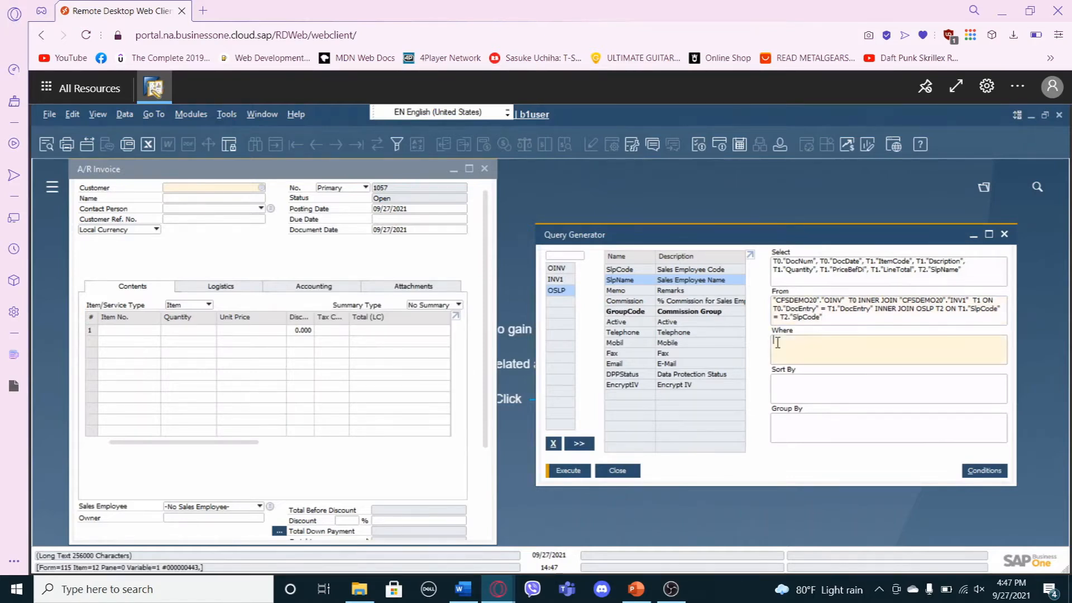
{"action": "left_click", "coordinate": [985, 470]}
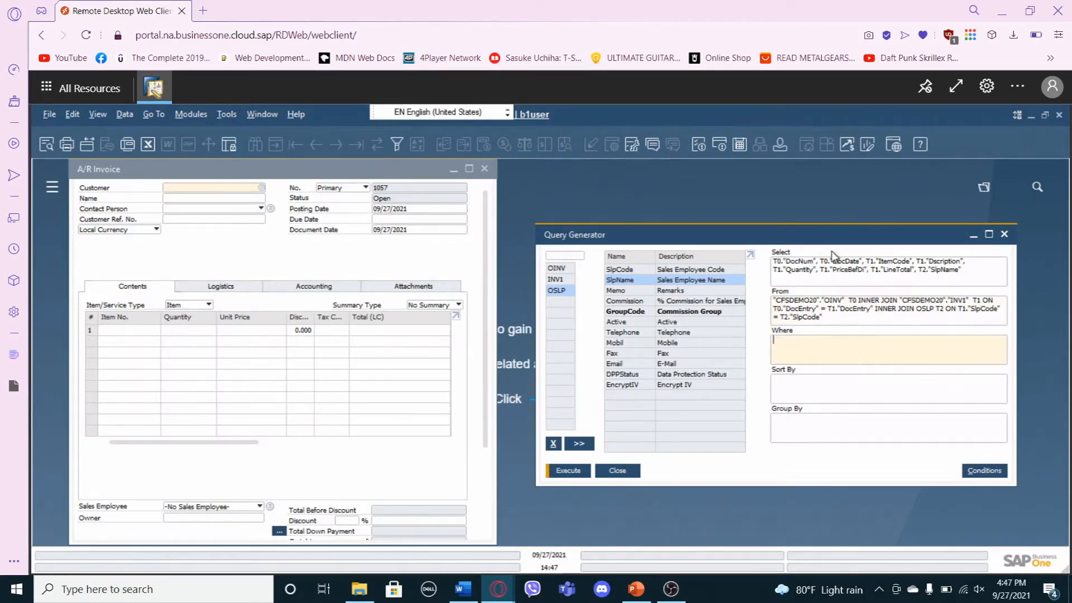
{"action": "left_click_drag", "start_coordinate": [814, 232], "coordinate": [725, 220]}
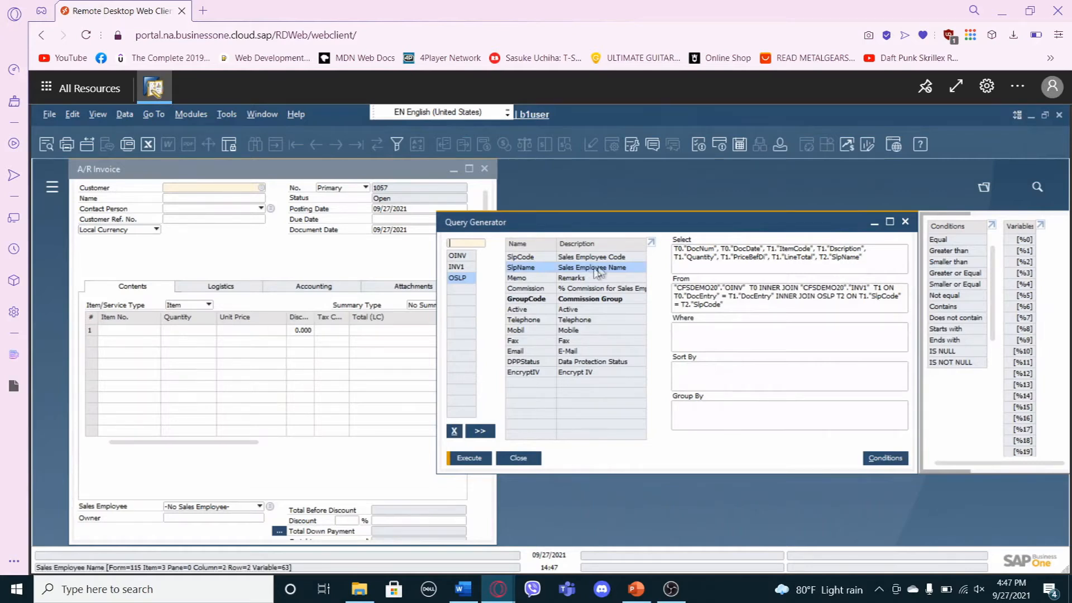
{"action": "left_click", "coordinate": [680, 328]}
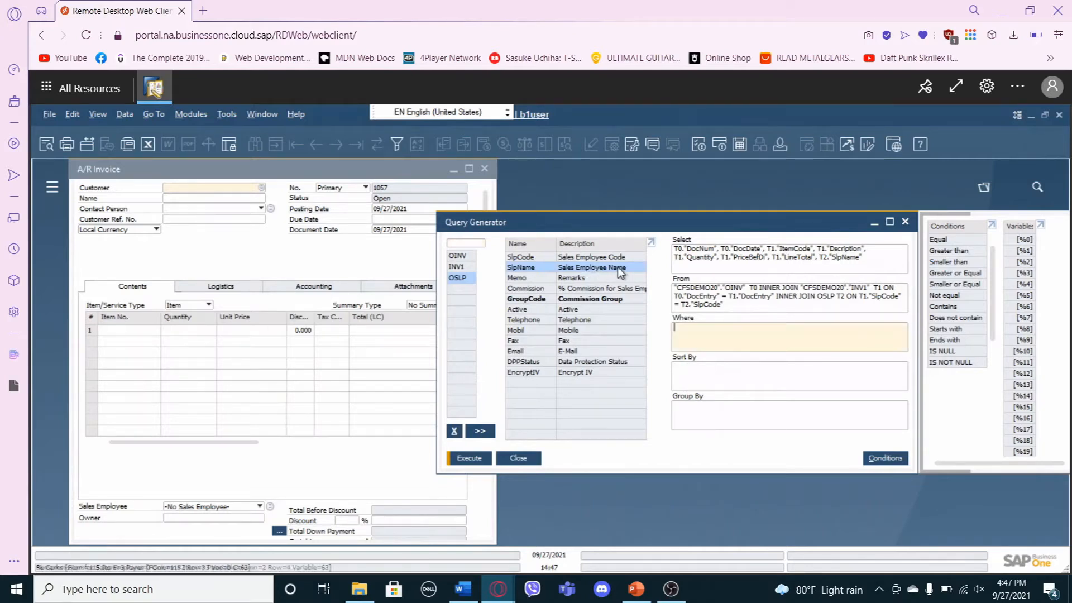
{"action": "left_click", "coordinate": [618, 267]}
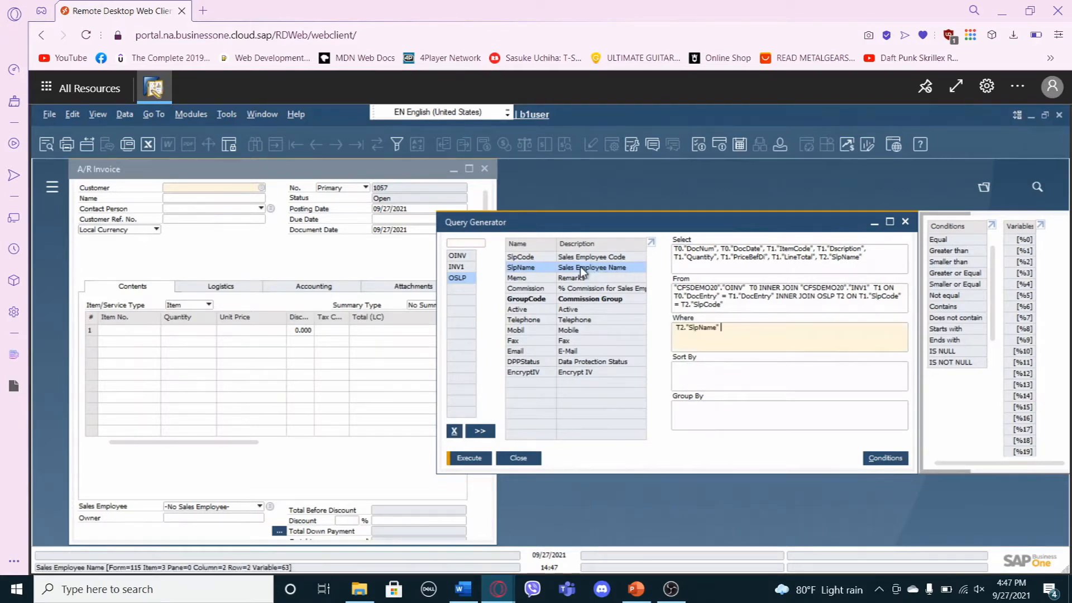
{"action": "left_click", "coordinate": [957, 239]}
{"action": "left_click", "coordinate": [1024, 240]}
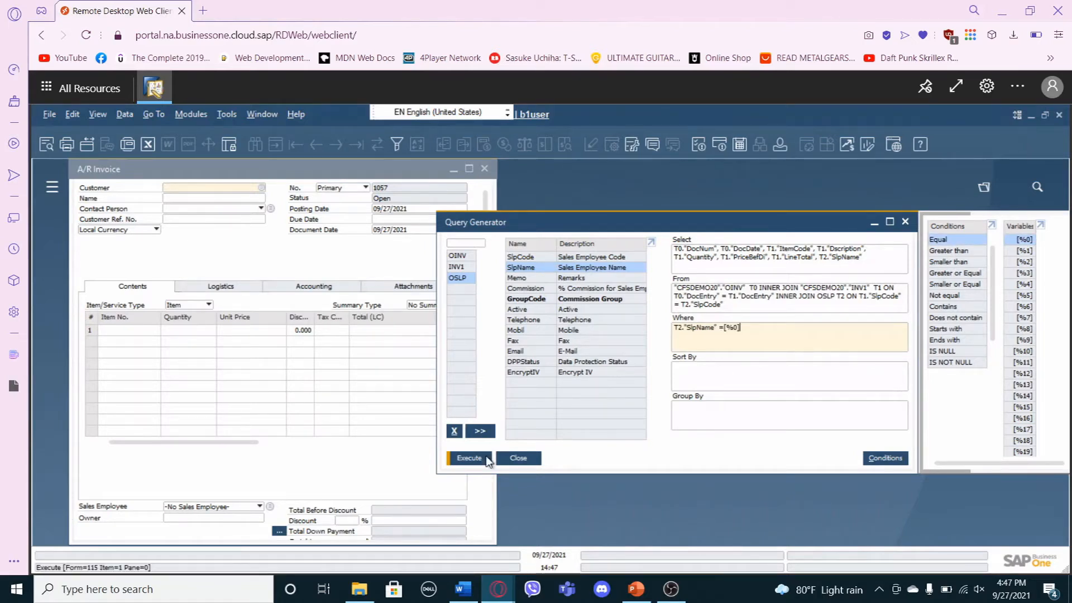
Execute the query with a sales employee picked from the existing values as the criterion, review the rows and close the preview.
{"action": "left_click", "coordinate": [469, 458]}
{"action": "left_click", "coordinate": [668, 350]}
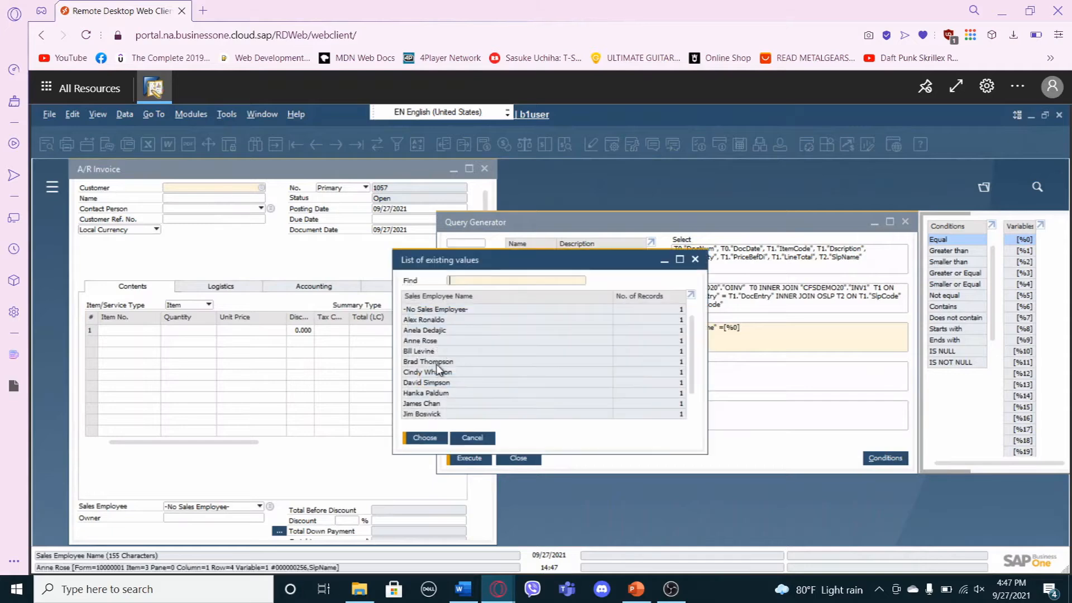
{"action": "left_click", "coordinate": [437, 363]}
{"action": "left_click", "coordinate": [430, 439]}
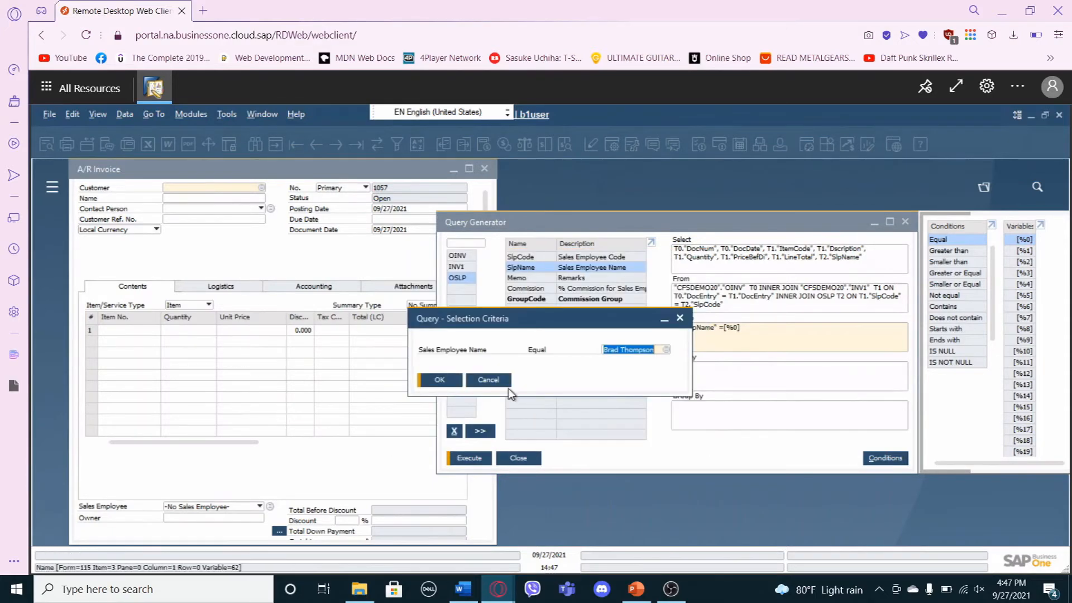
{"action": "left_click", "coordinate": [456, 383]}
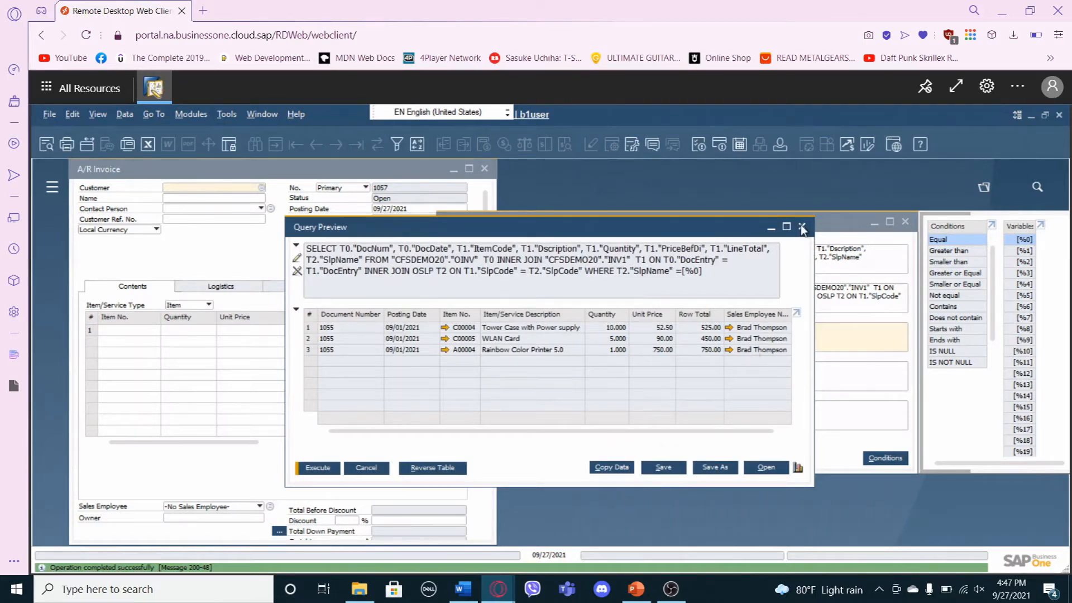
{"action": "left_click", "coordinate": [849, 245]}
Sort the query by INV1's unit price field, PriceBefDi, using the Sort By clause.
{"action": "left_click", "coordinate": [681, 364]}
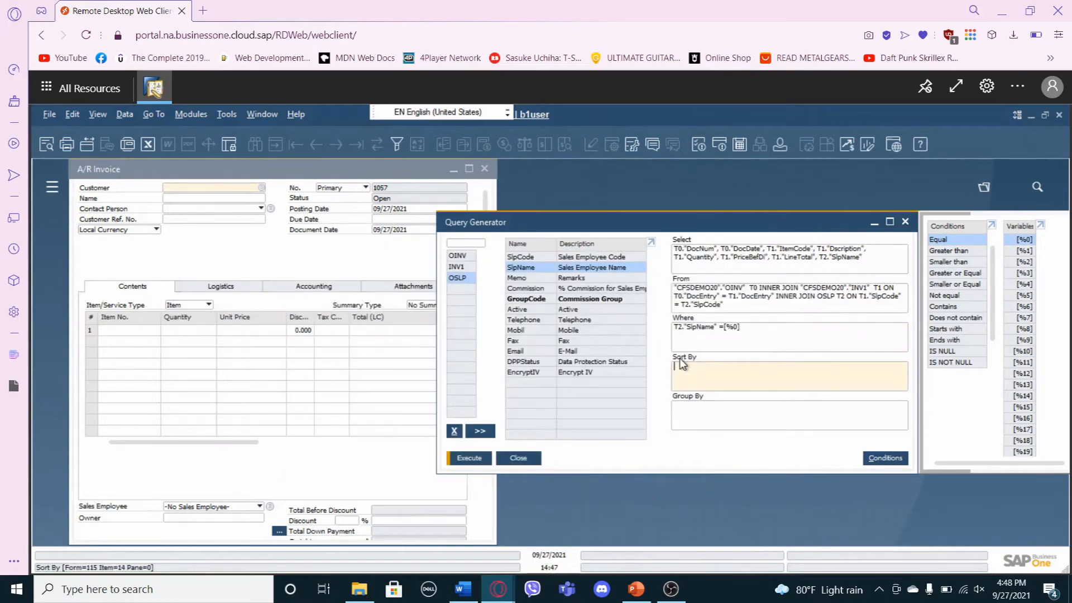
{"action": "left_click", "coordinate": [458, 267]}
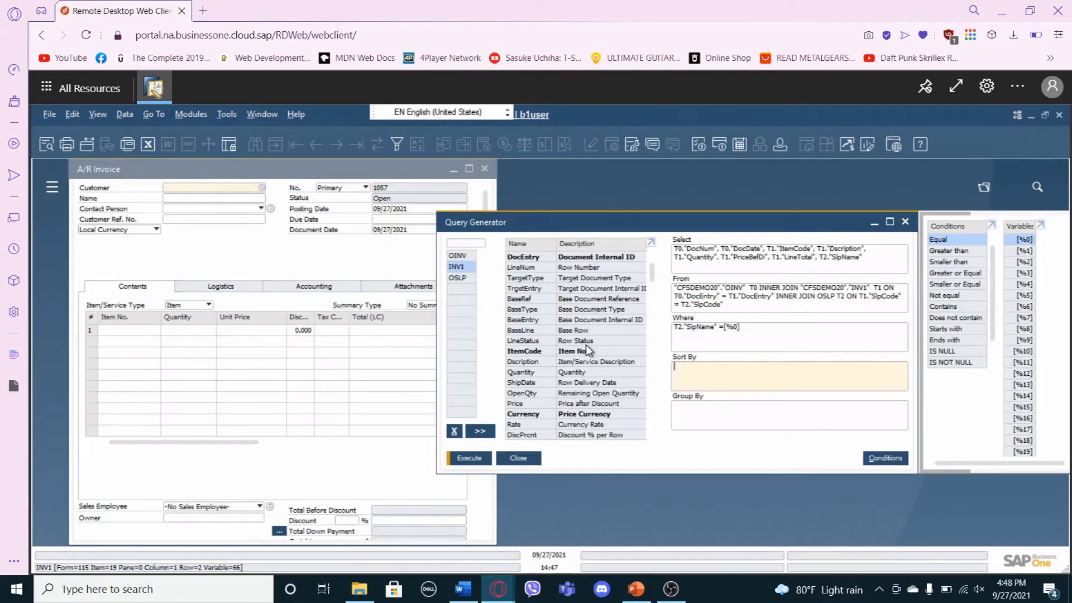
{"action": "scroll", "coordinate": [587, 351], "scroll_direction": "down", "scroll_amount": 5}
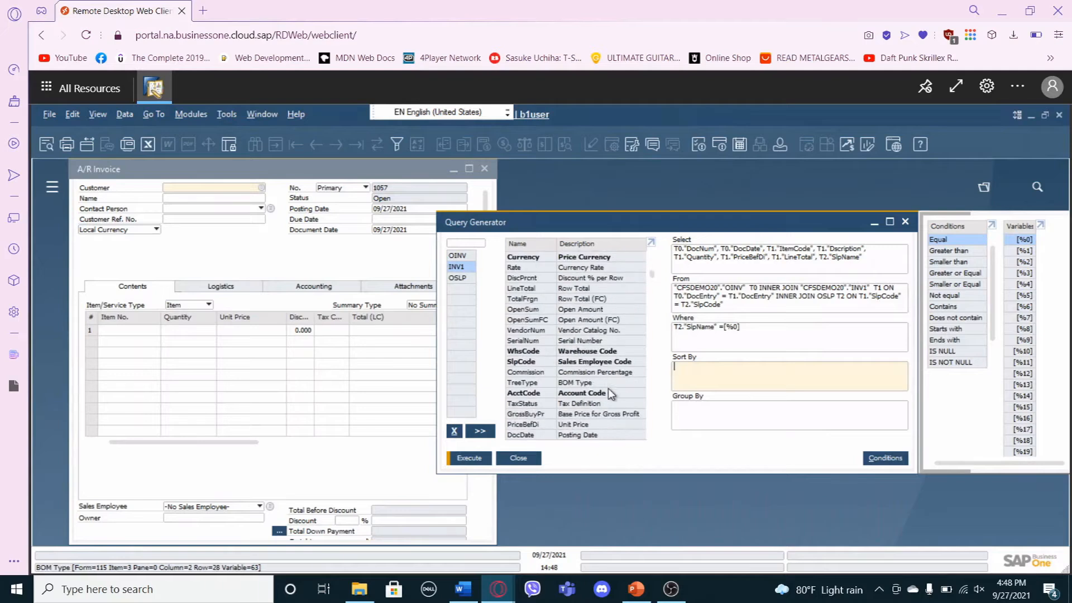
{"action": "double_click", "coordinate": [601, 418]}
Execute the sorted query for the same sales employee, check the unit price order and close the preview.
{"action": "left_click", "coordinate": [478, 459]}
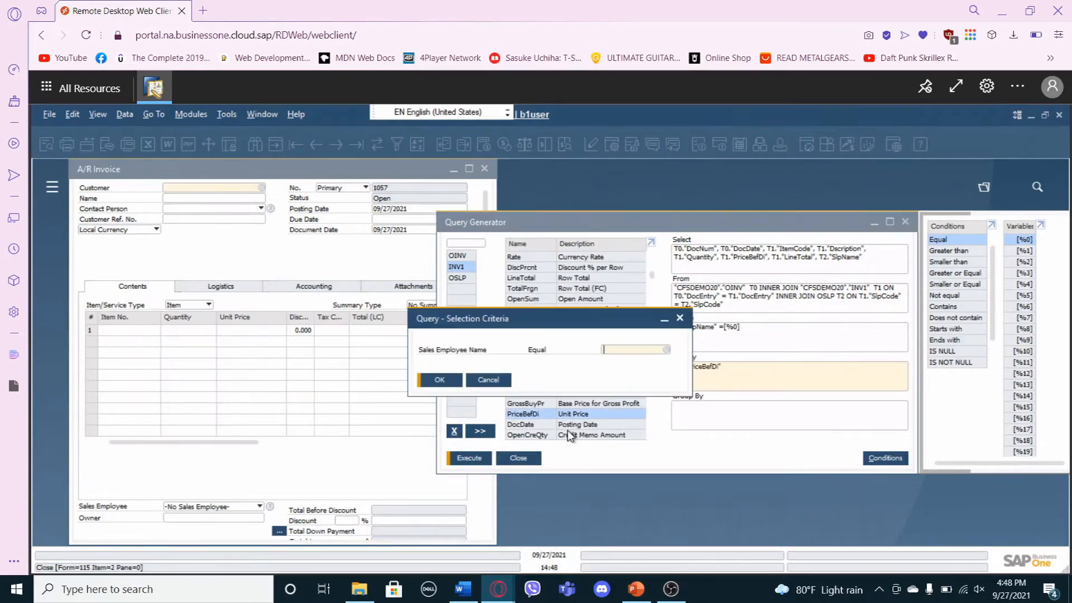
{"action": "key", "text": "Tab"}
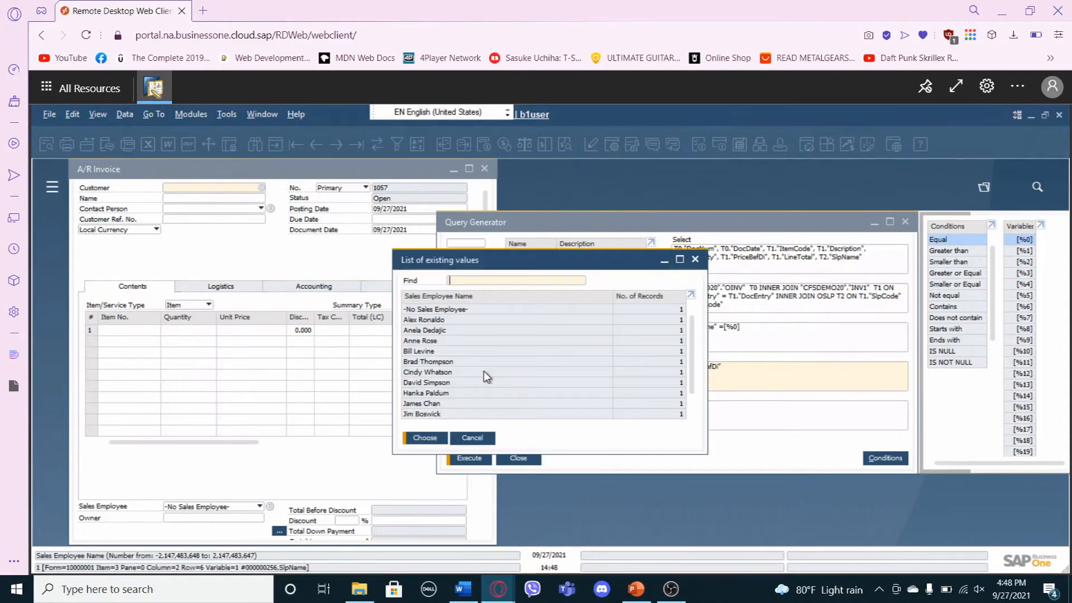
{"action": "left_click", "coordinate": [478, 362]}
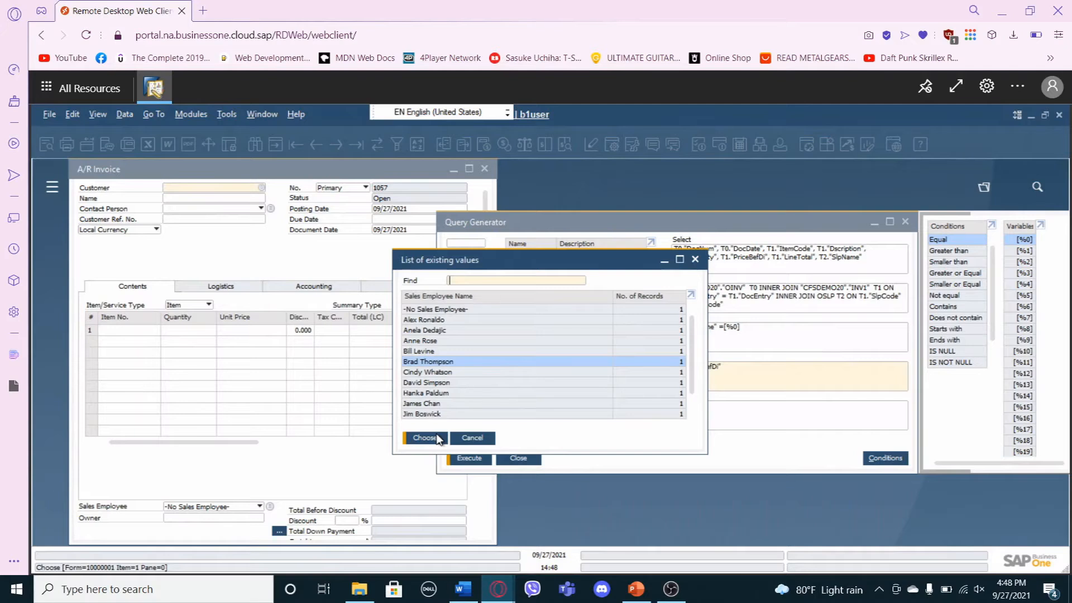
{"action": "left_click", "coordinate": [437, 438]}
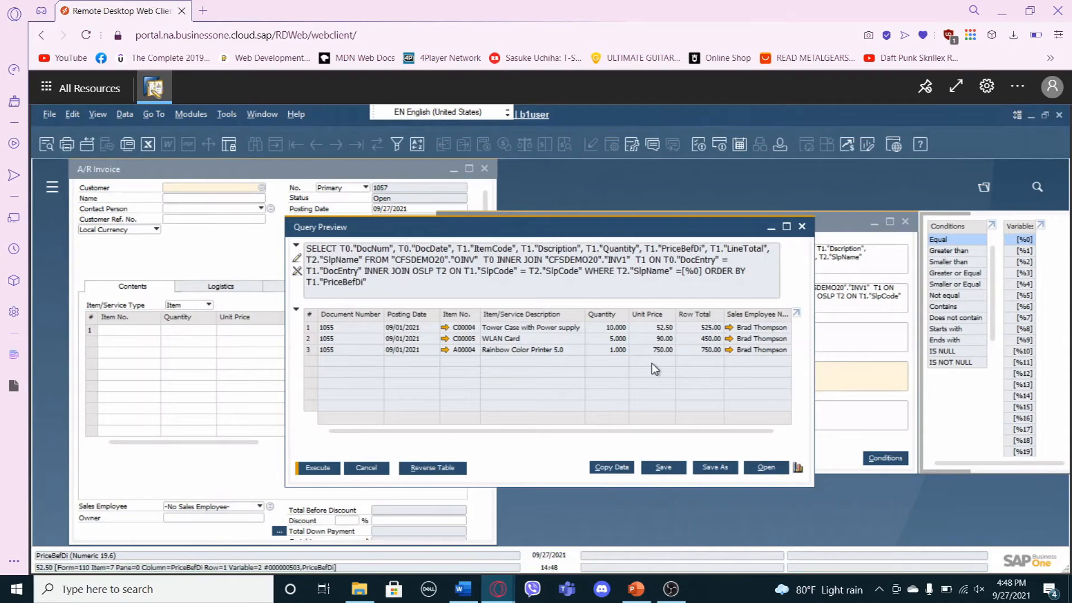
{"action": "left_click", "coordinate": [802, 226]}
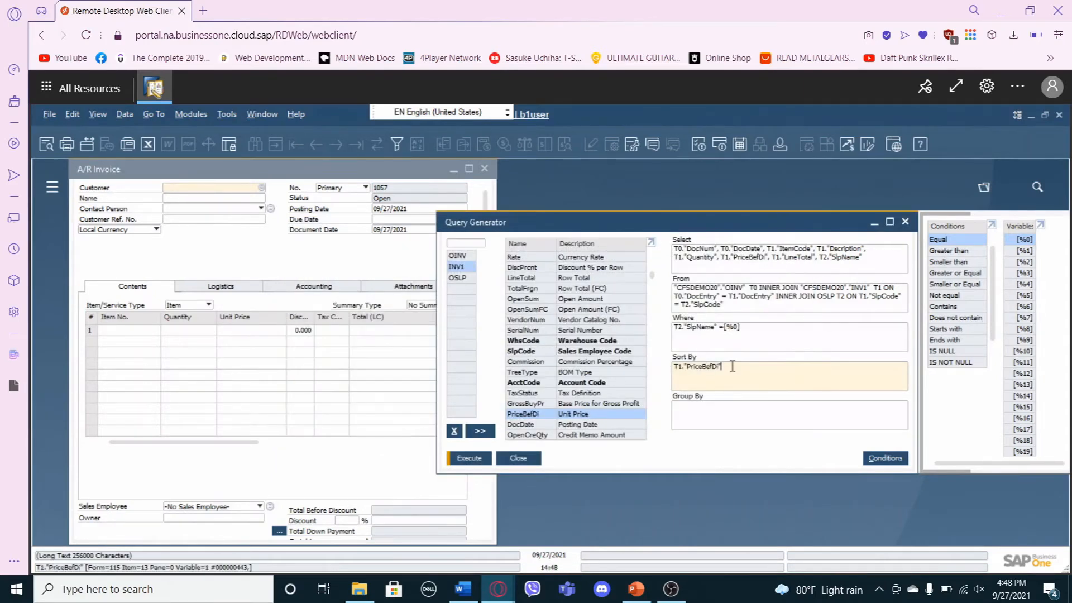
Append DESC to the PriceBefDi sort, execute the query for the same sales employee and close its preview.
{"action": "type", "text": "DESC"}
{"action": "left_click", "coordinate": [470, 458]}
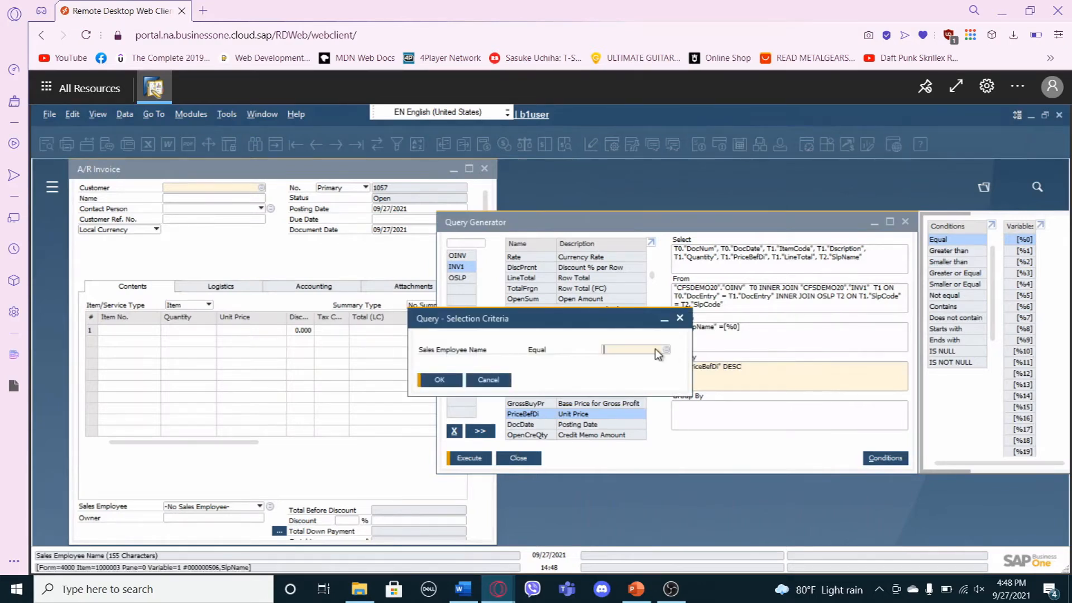
{"action": "left_click", "coordinate": [663, 349]}
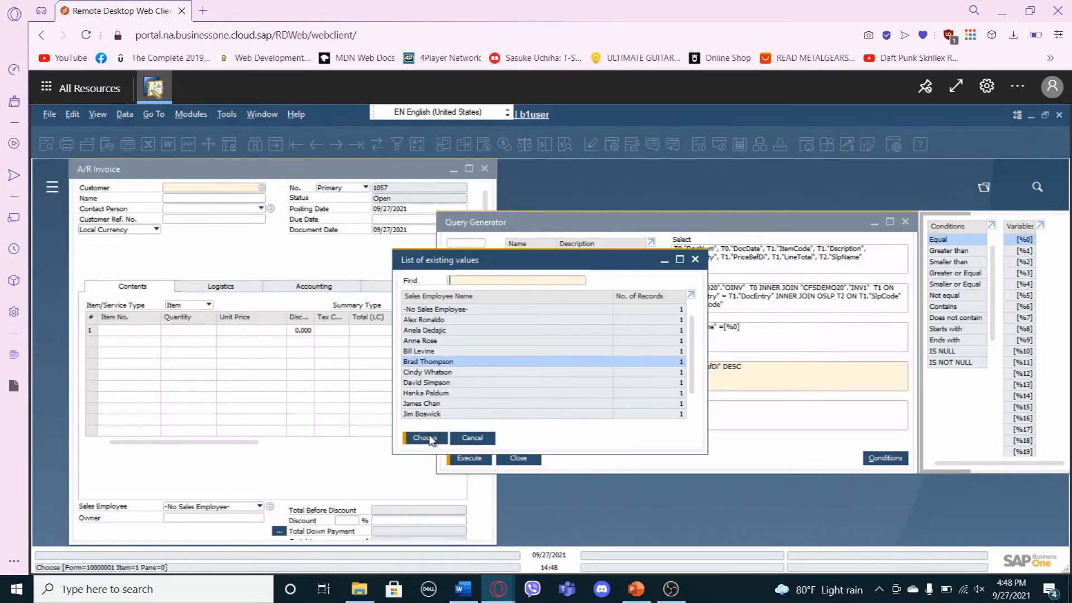
{"action": "left_click", "coordinate": [430, 438]}
{"action": "left_click", "coordinate": [450, 379]}
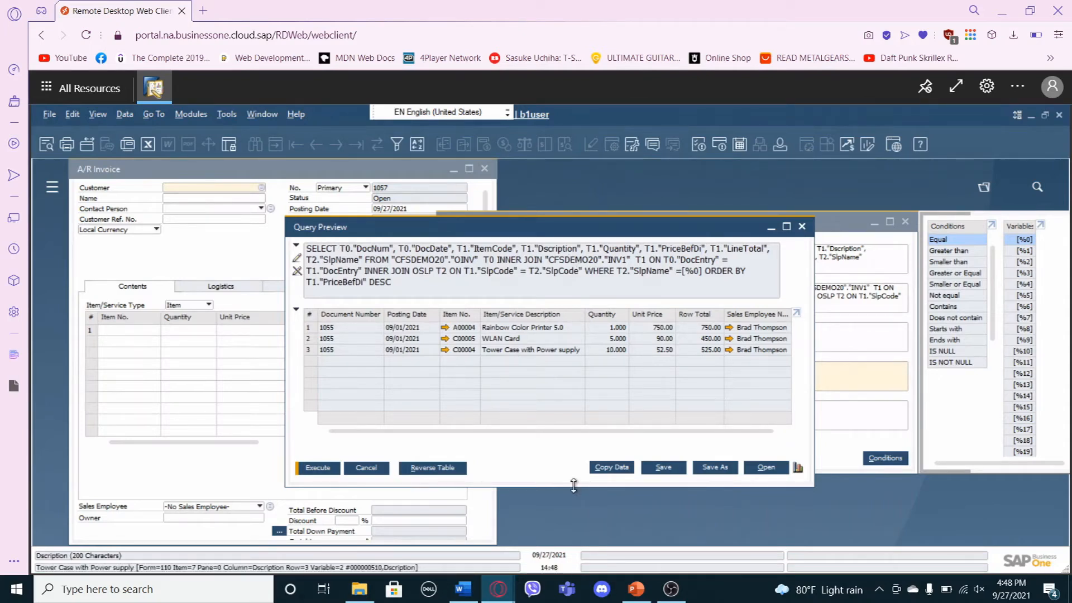
{"action": "left_click", "coordinate": [803, 227]}
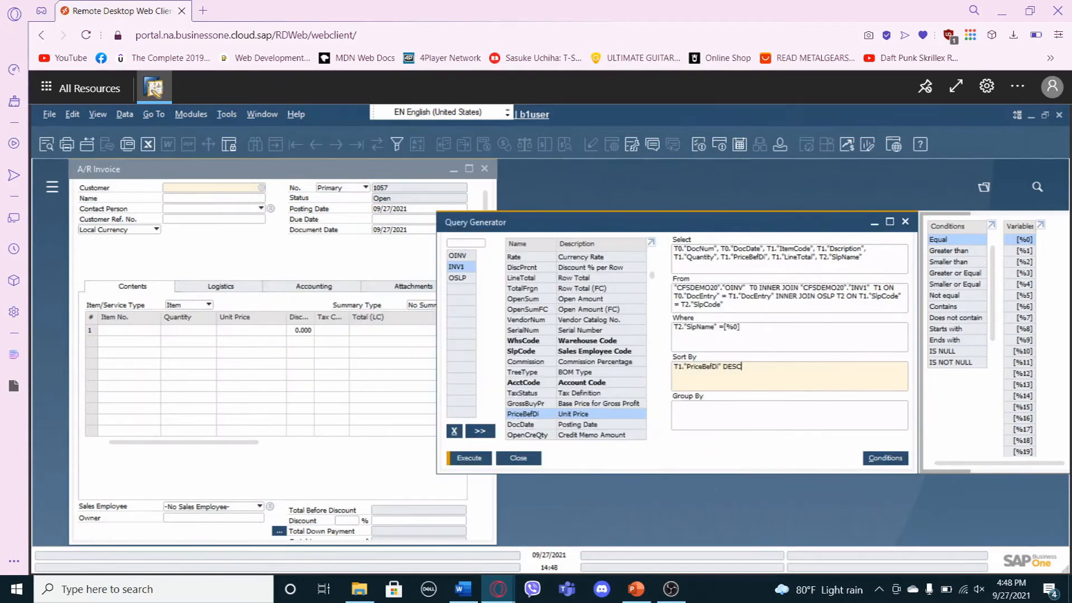
Add the ORDR table to the query and remove it again.
{"action": "left_click", "coordinate": [477, 244]}
{"action": "type", "text": "ordr"}
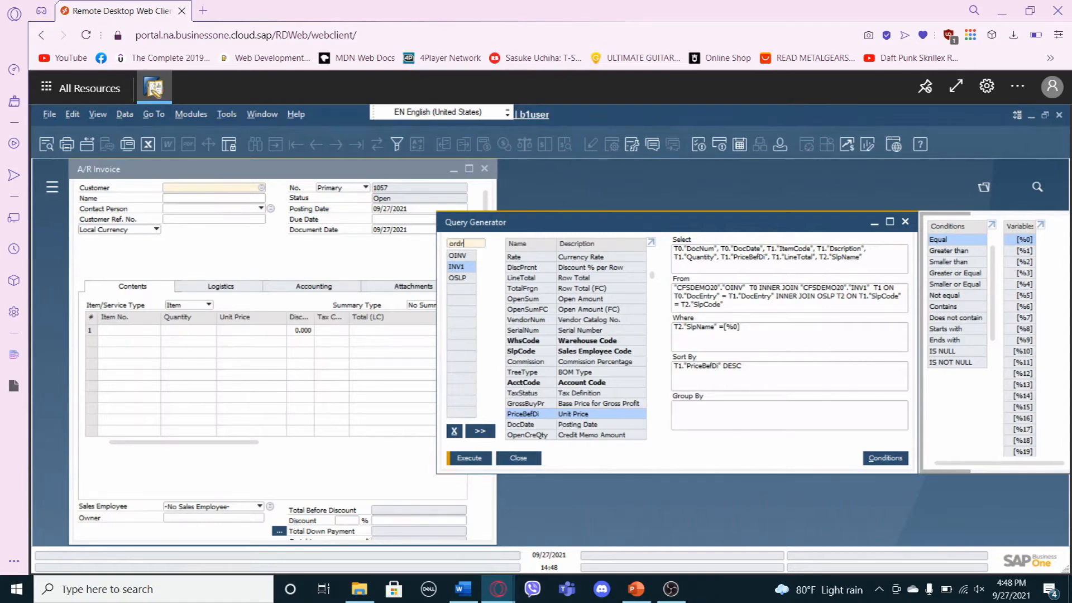
{"action": "key", "text": "Return"}
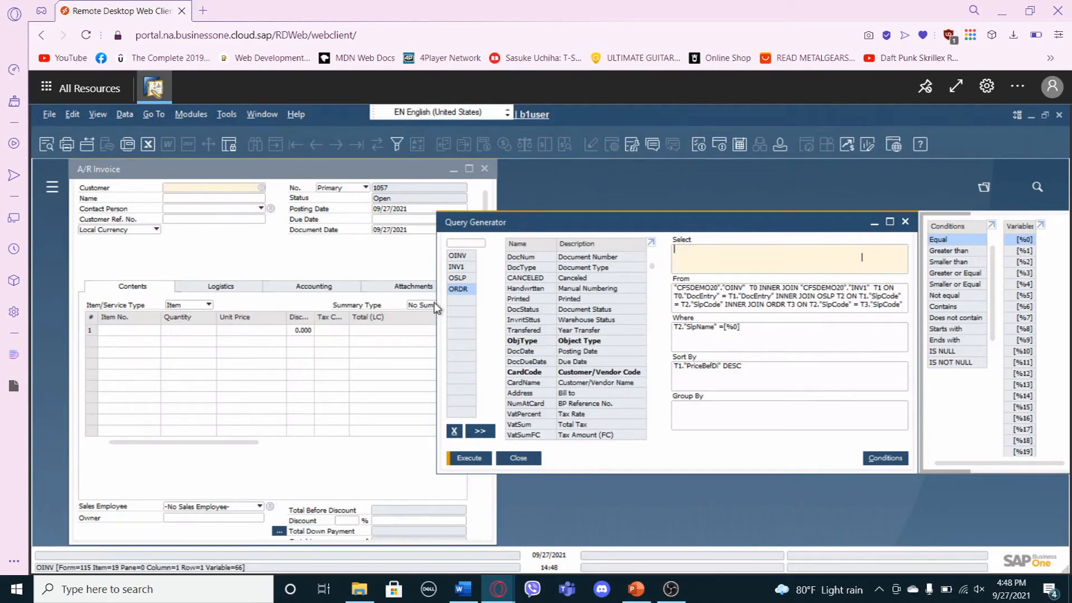
{"action": "left_click", "coordinate": [455, 431]}
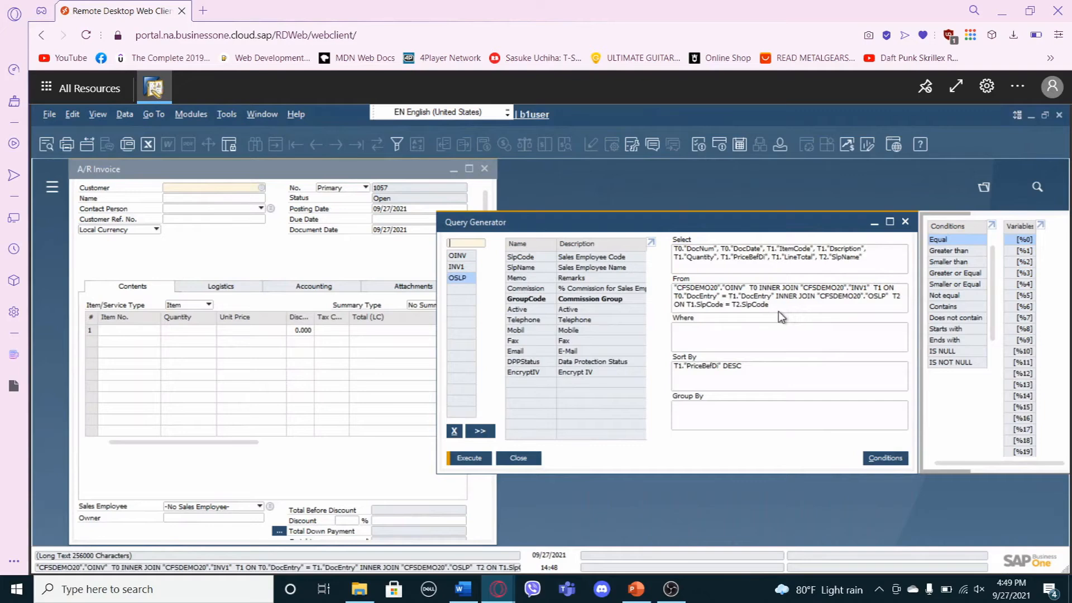
Execute the query without a Where condition, review the rows by descending unit price down to the end, and close the preview.
{"action": "left_click", "coordinate": [469, 458]}
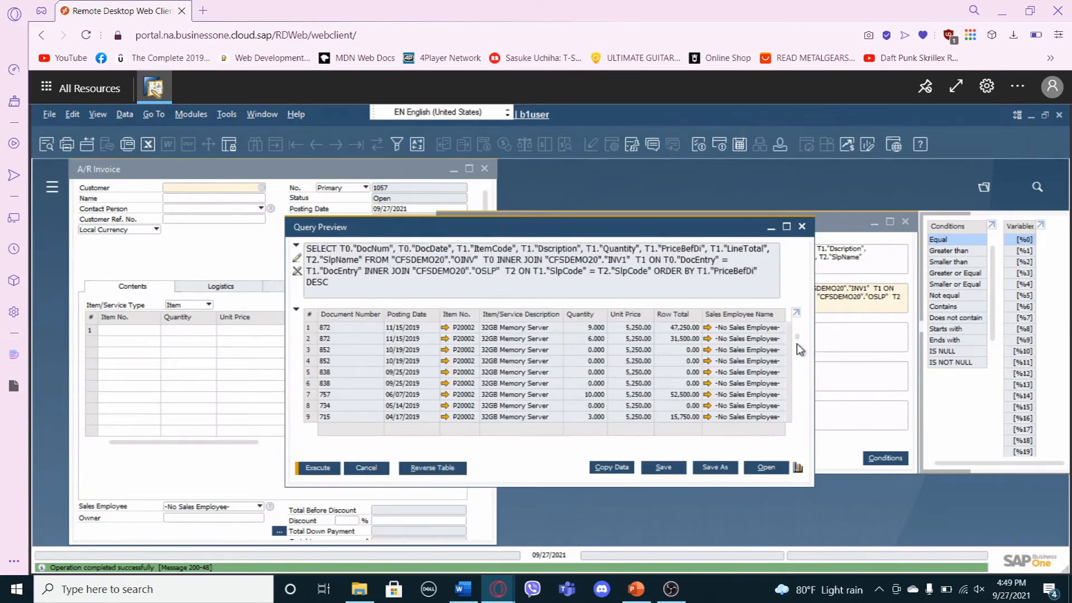
{"action": "left_click_drag", "start_coordinate": [796, 393], "coordinate": [797, 410]}
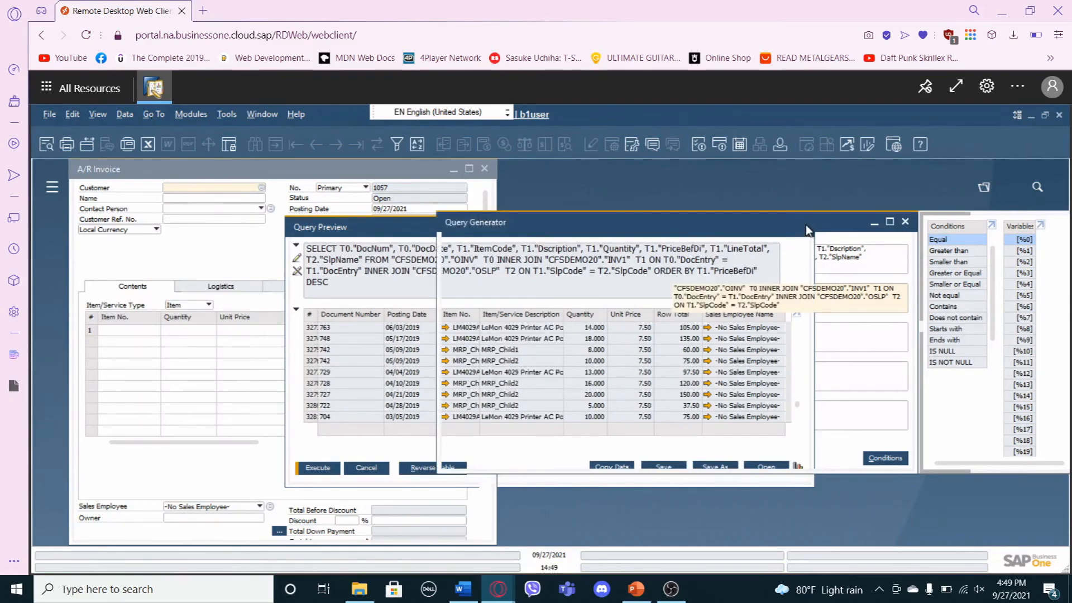
{"action": "left_click", "coordinate": [803, 227]}
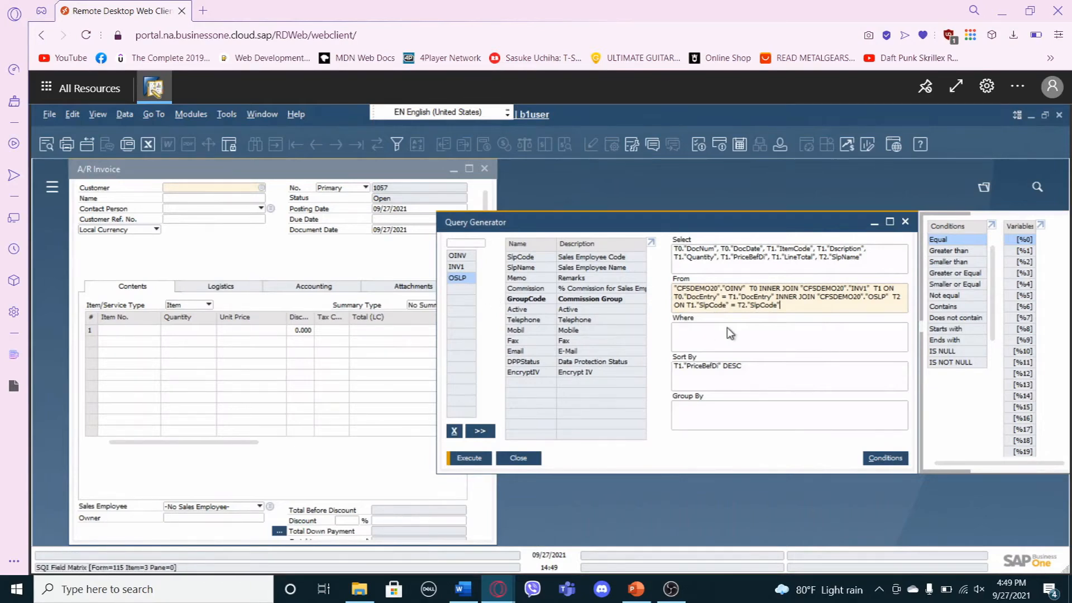
Rebuild the emptied Where clause as T2."SlpName" =[%0].
{"action": "left_click", "coordinate": [682, 332]}
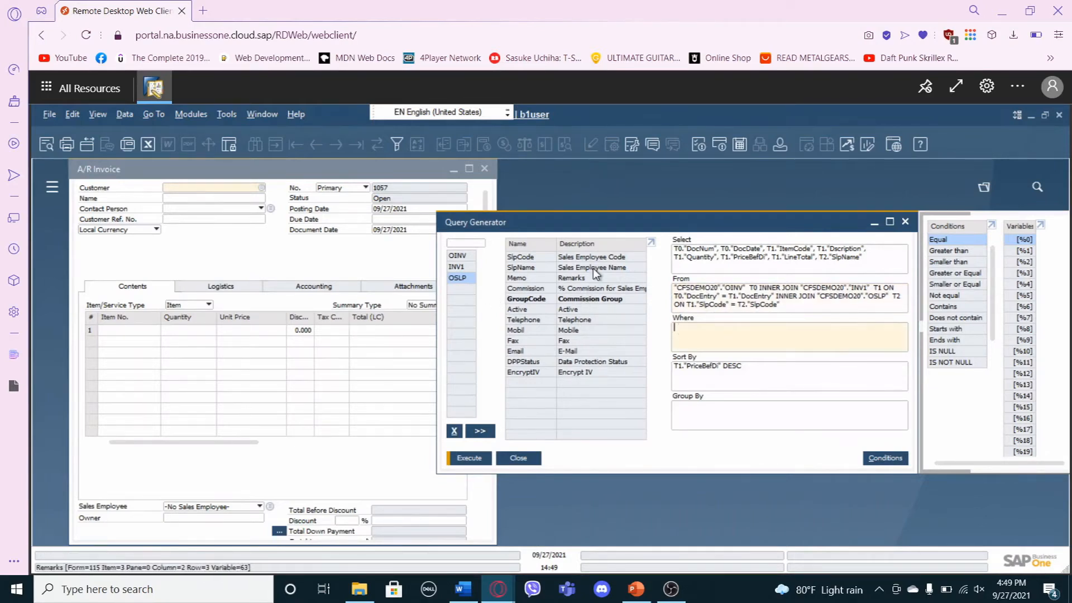
{"action": "double_click", "coordinate": [600, 267]}
{"action": "double_click", "coordinate": [970, 236]}
{"action": "double_click", "coordinate": [1024, 239]}
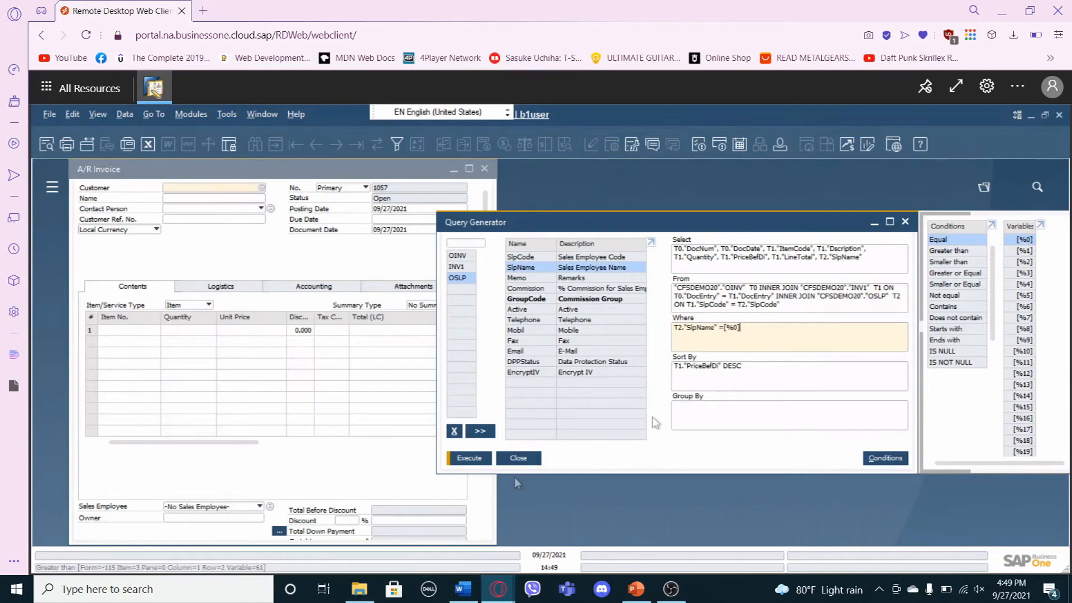
Execute the query again, choosing the same sales employee from the existing values as the selection criterion.
{"action": "left_click", "coordinate": [485, 459]}
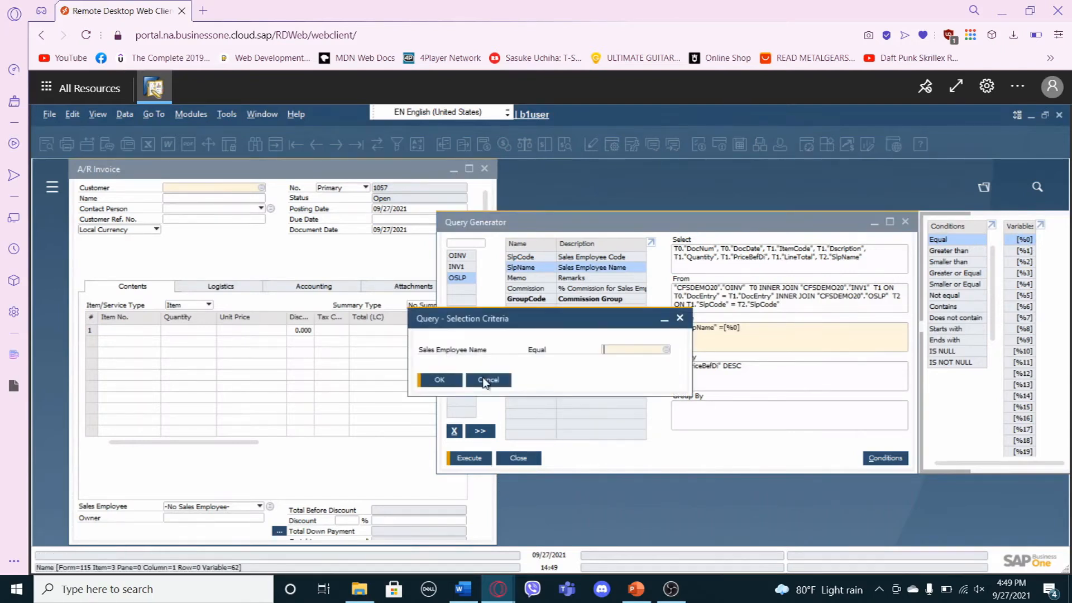
{"action": "left_click", "coordinate": [666, 350]}
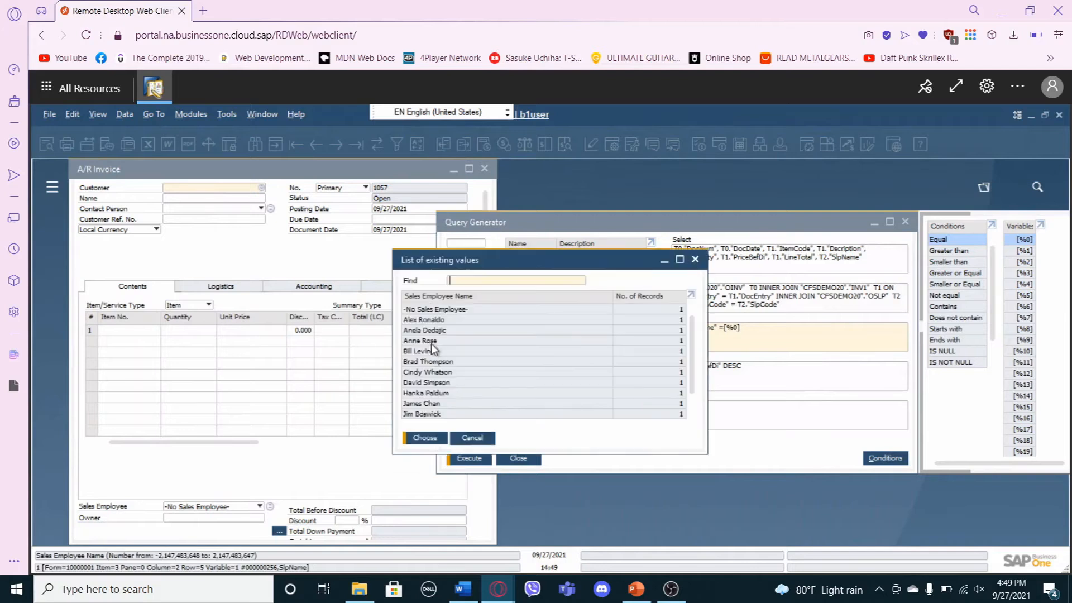
{"action": "left_click", "coordinate": [435, 362]}
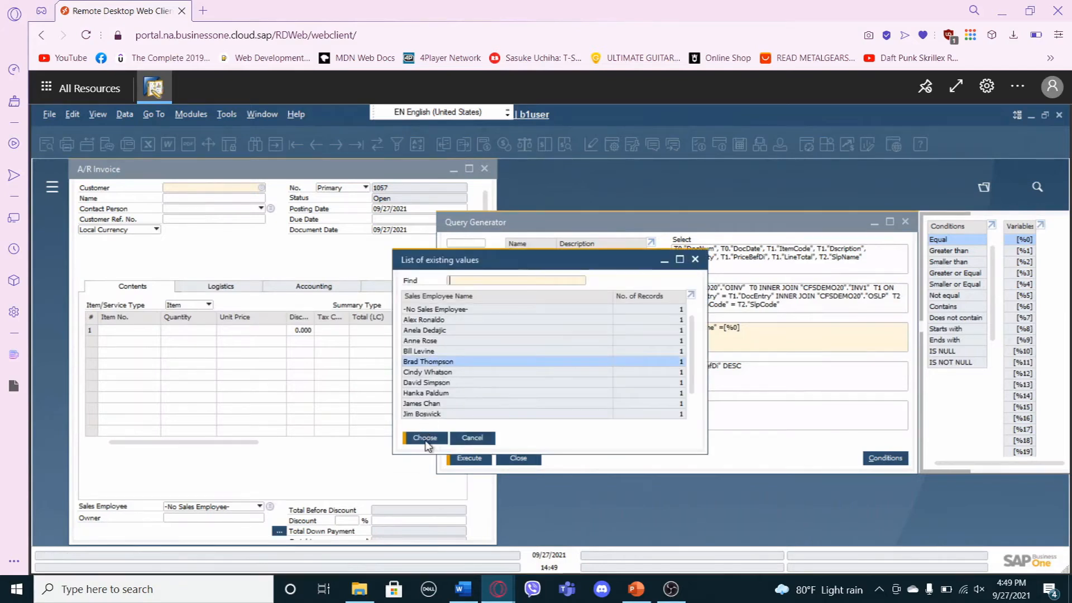
{"action": "left_click", "coordinate": [425, 438]}
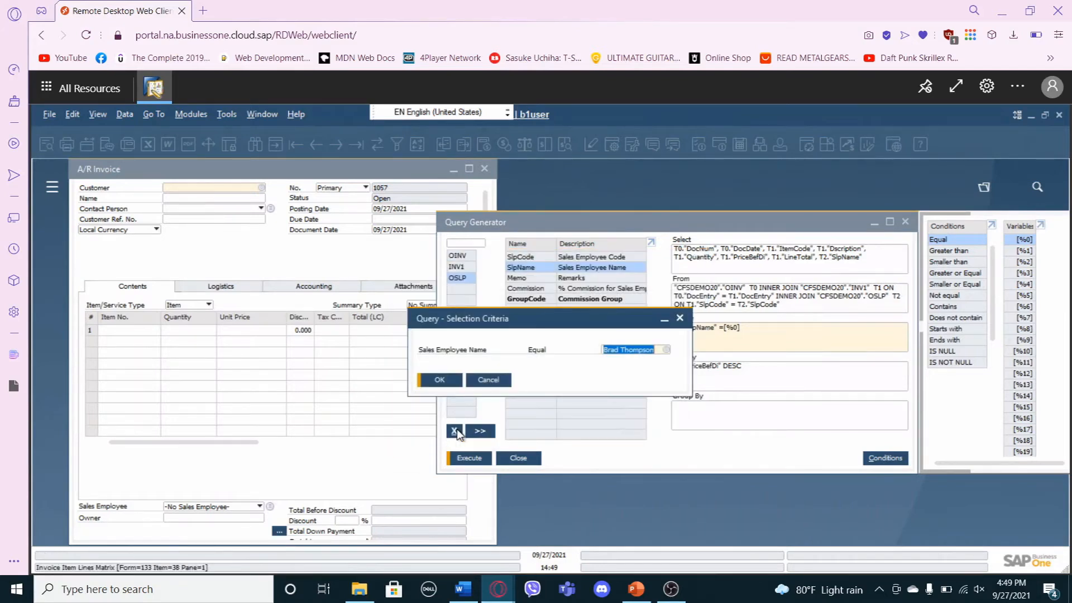
{"action": "left_click", "coordinate": [440, 380]}
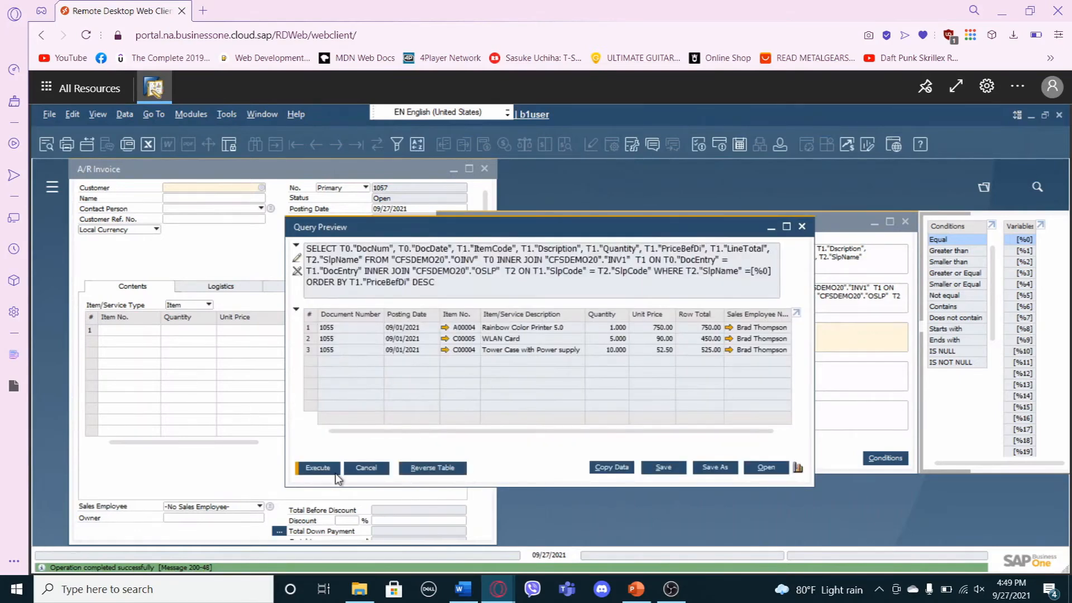
Save the query under the name Example in the General category.
{"action": "left_click", "coordinate": [674, 469]}
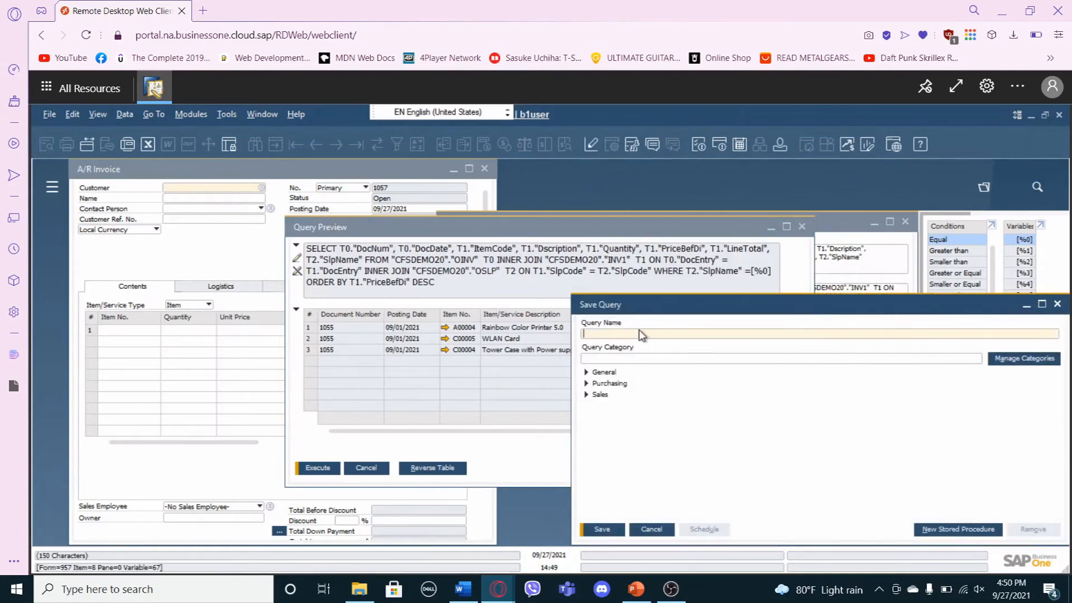
{"action": "type", "text": "Example"}
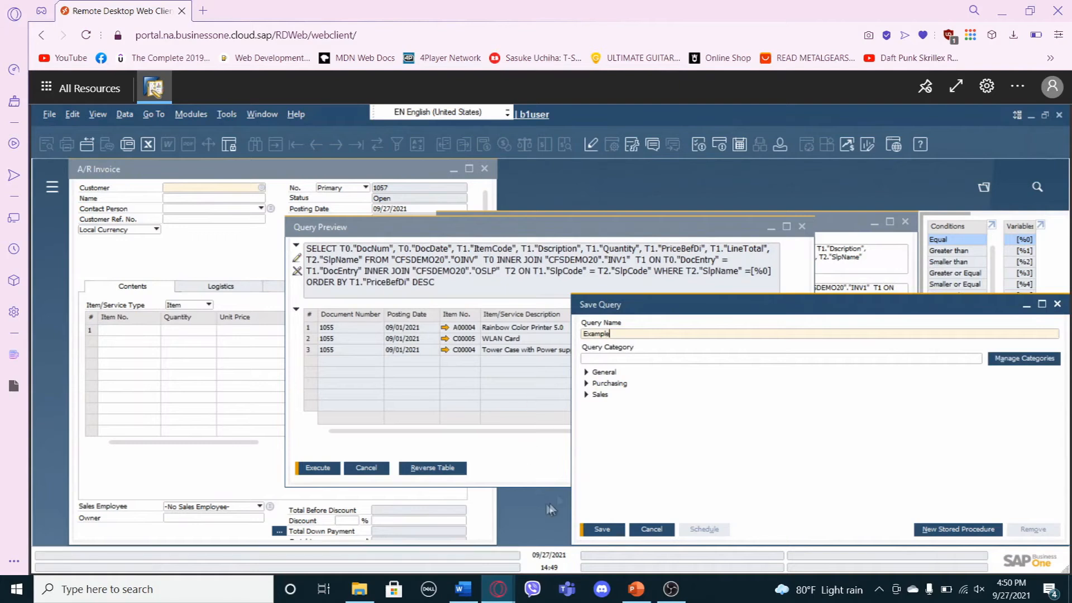
{"action": "left_click", "coordinate": [586, 371]}
{"action": "left_click", "coordinate": [607, 372]}
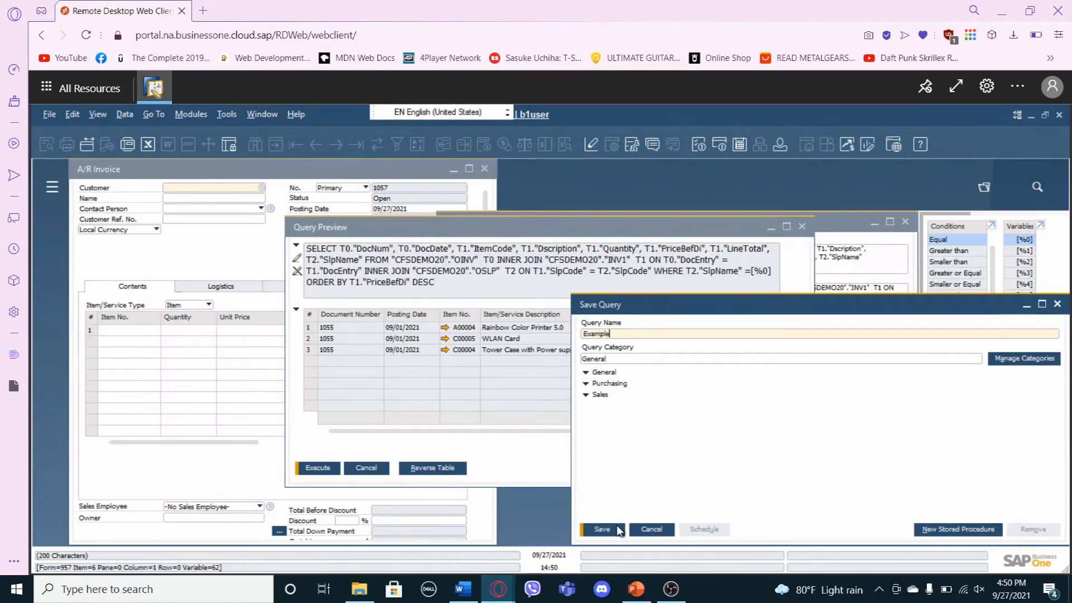
{"action": "left_click", "coordinate": [602, 529]}
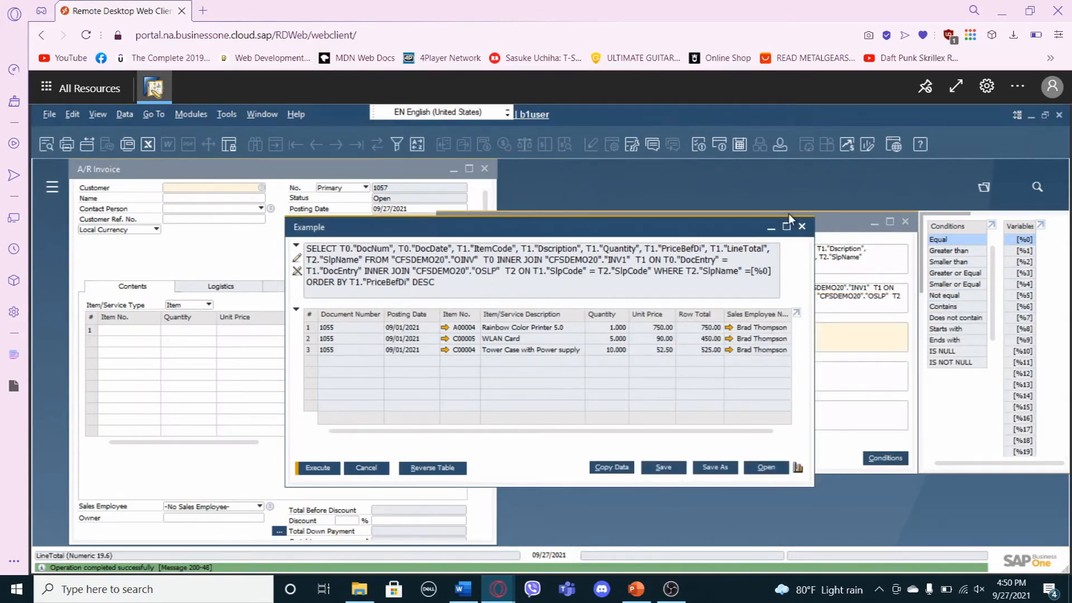
Close the query results, the Query Generator and the A/R Invoice window.
{"action": "left_click", "coordinate": [802, 228]}
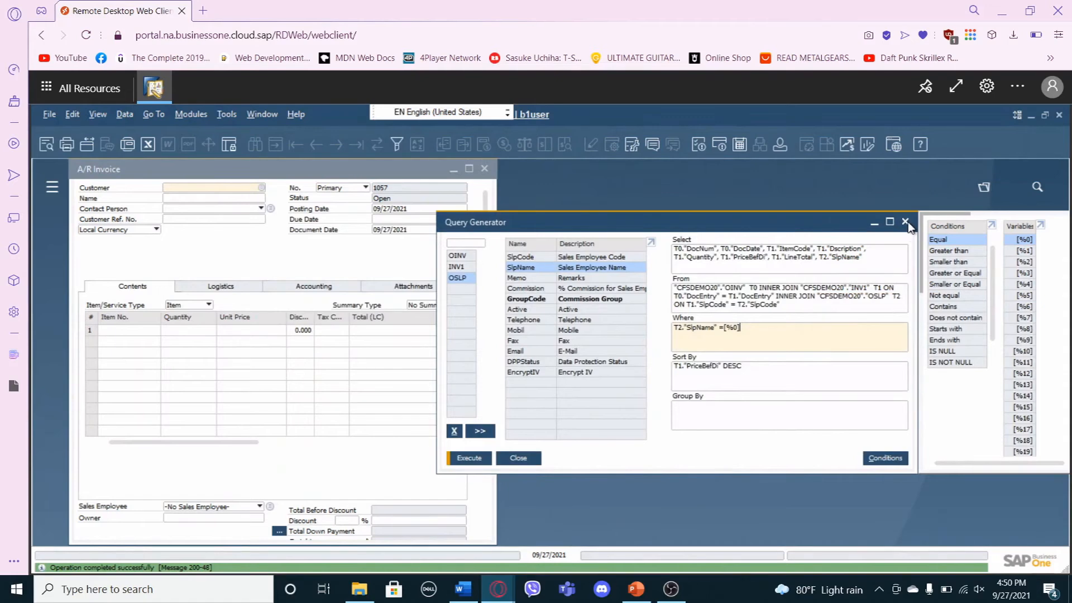
{"action": "left_click", "coordinate": [906, 222]}
{"action": "left_click", "coordinate": [484, 168]}
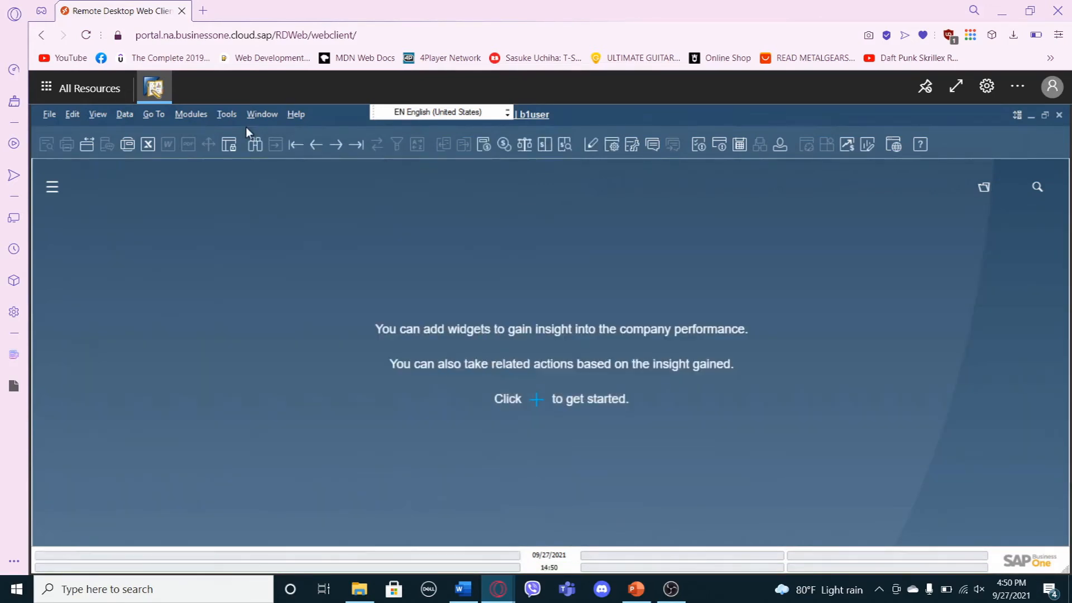
Run the saved user query Example from the General category.
{"action": "left_click", "coordinate": [228, 115]}
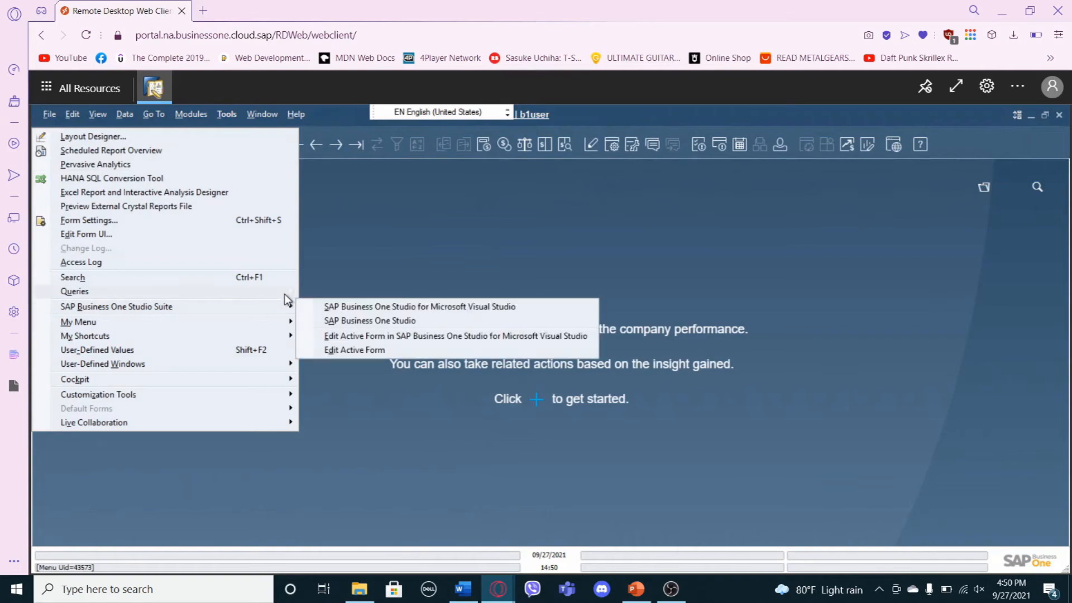
{"action": "mouse_move", "coordinate": [286, 293]}
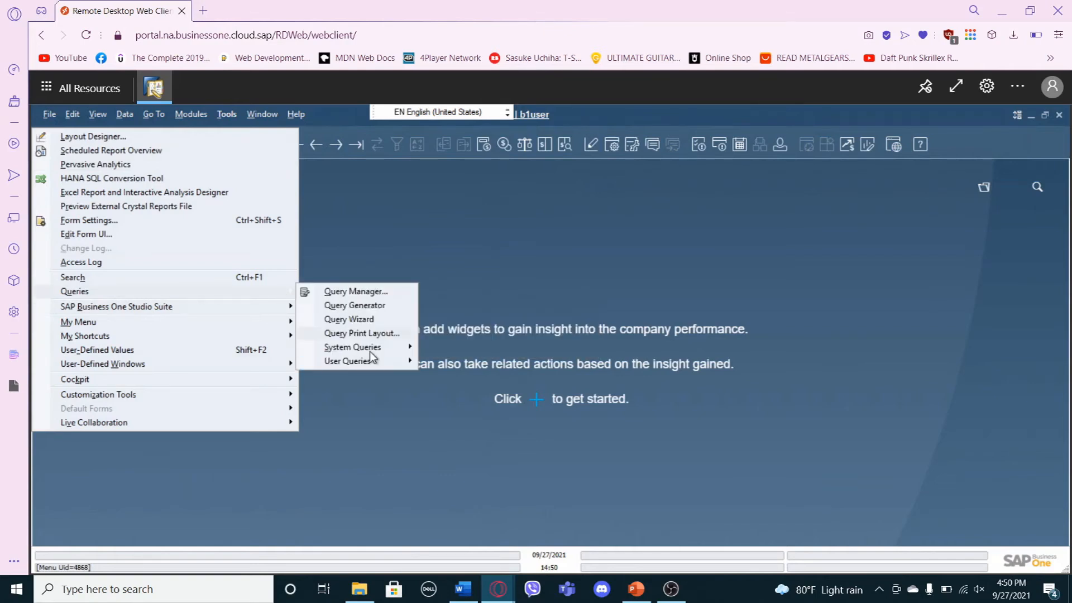
{"action": "mouse_move", "coordinate": [372, 360]}
{"action": "mouse_move", "coordinate": [291, 365]}
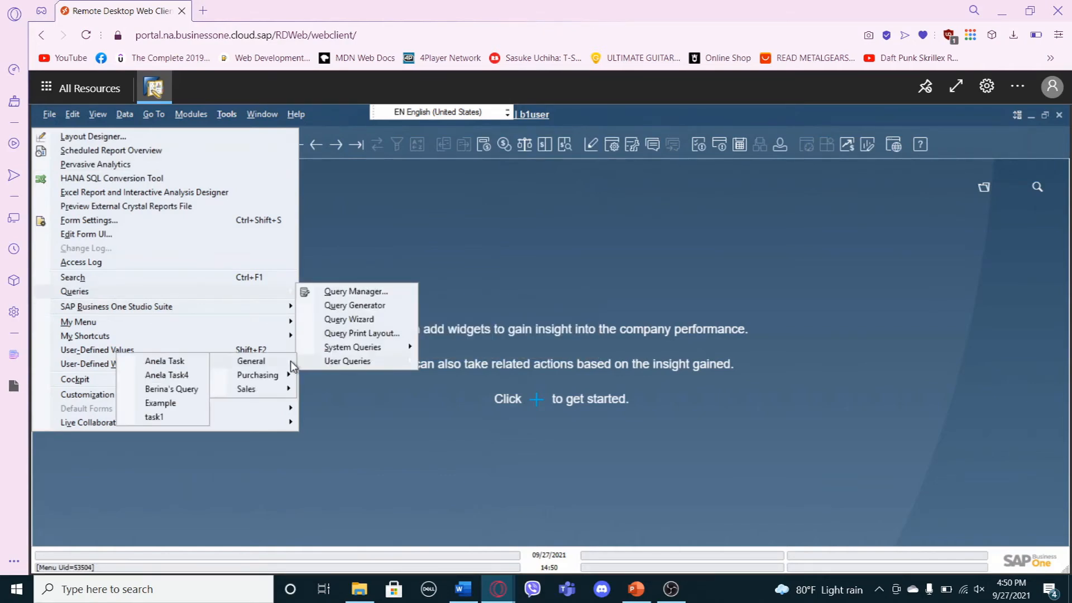
{"action": "left_click", "coordinate": [176, 408]}
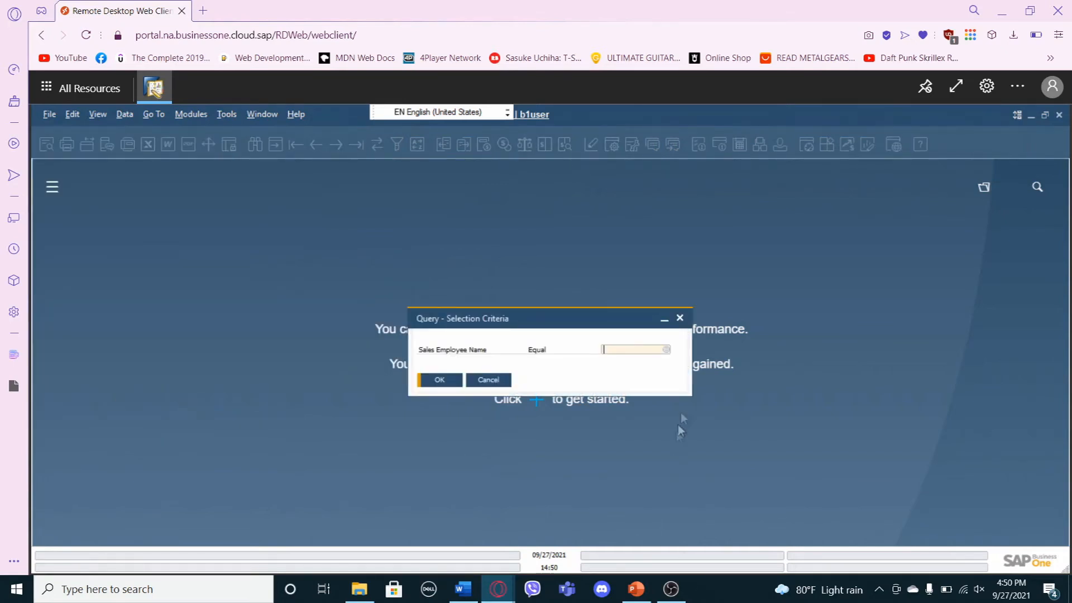
Choose the same sales employee from the existing values as the selection criterion and confirm it to display the query's rows.
{"action": "left_click", "coordinate": [667, 350]}
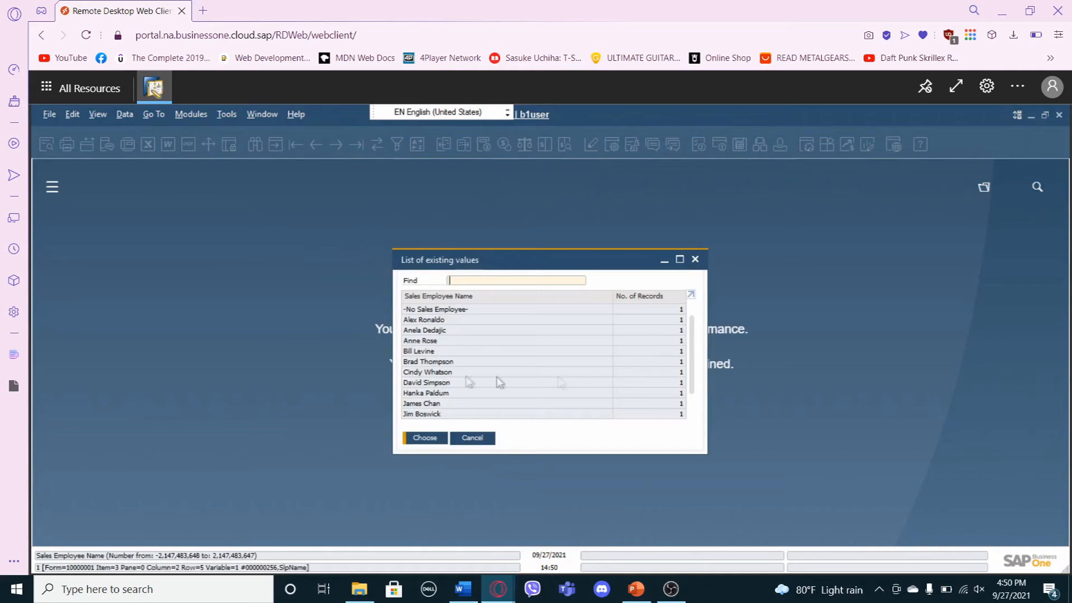
{"action": "left_click", "coordinate": [444, 364]}
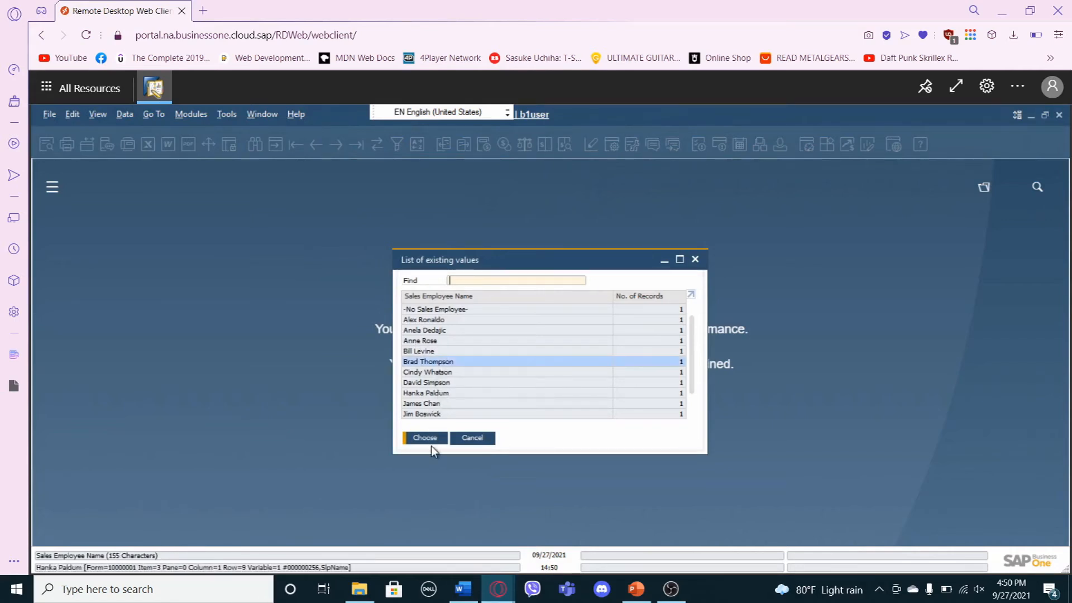
{"action": "left_click", "coordinate": [428, 437]}
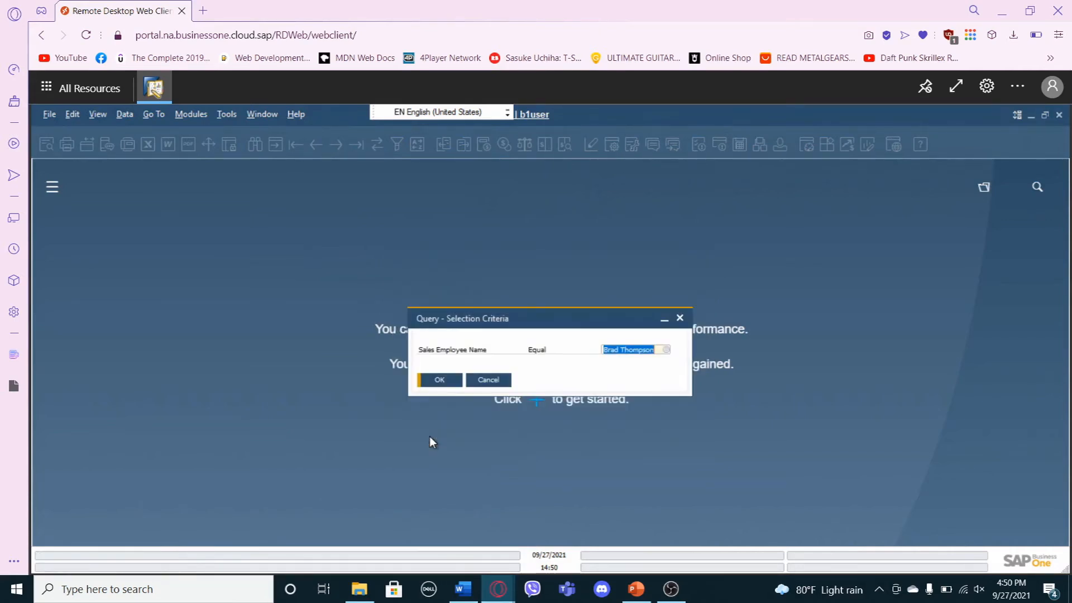
{"action": "left_click", "coordinate": [435, 382]}
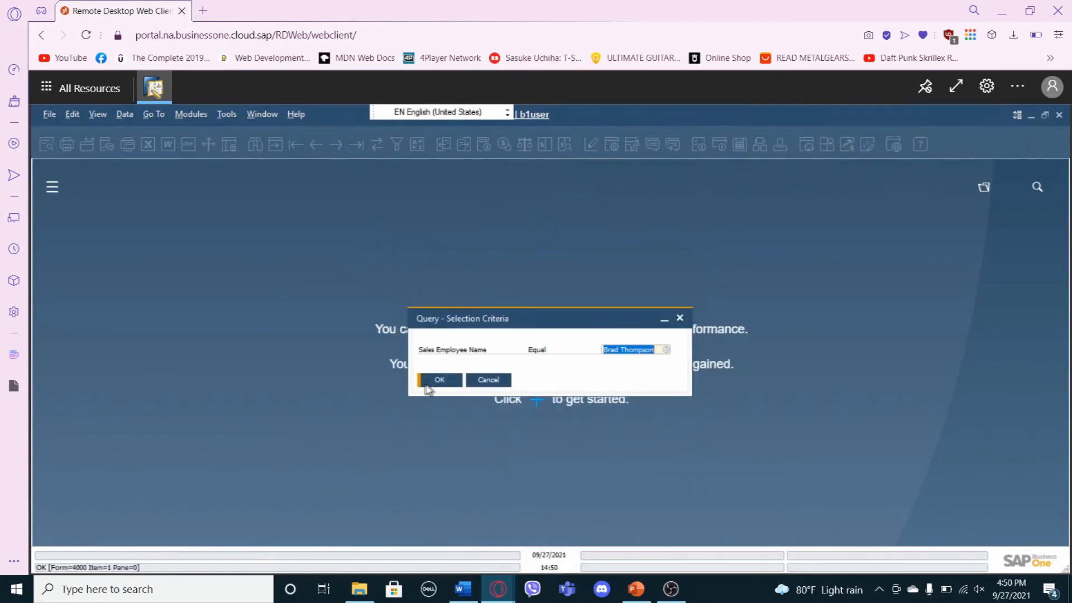
{"action": "left_click", "coordinate": [433, 384]}
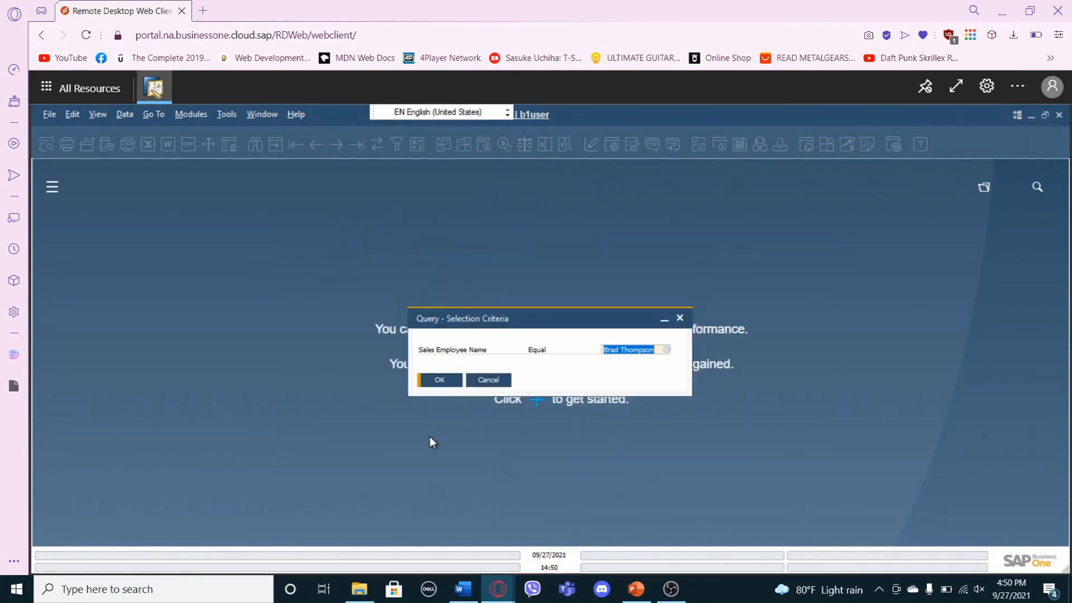
{"action": "left_click", "coordinate": [429, 381]}
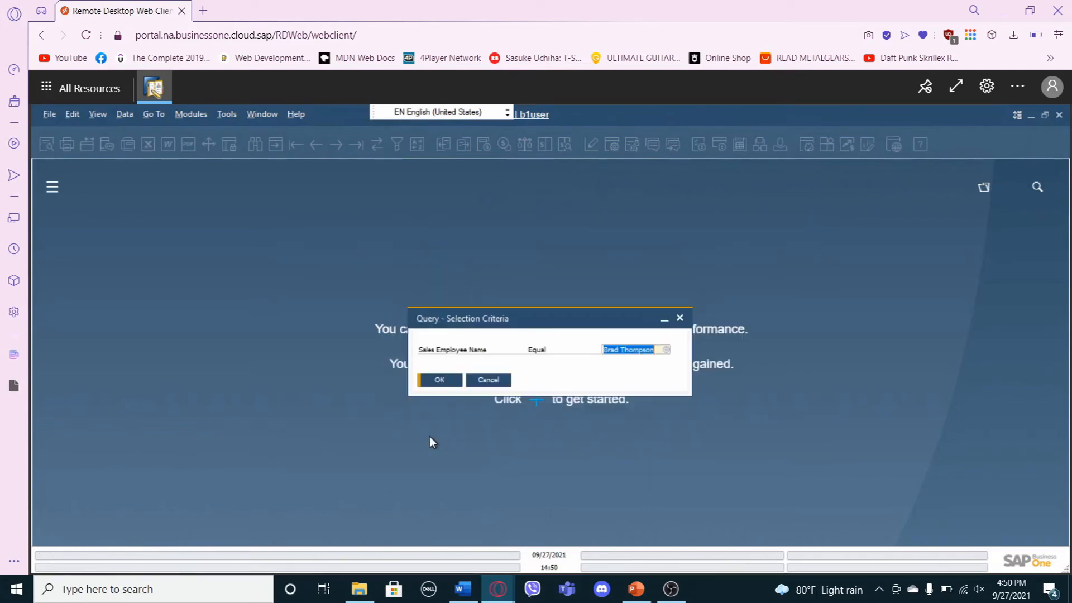
{"action": "left_click", "coordinate": [430, 380]}
{"action": "left_click", "coordinate": [433, 381]}
{"action": "left_click", "coordinate": [430, 381]}
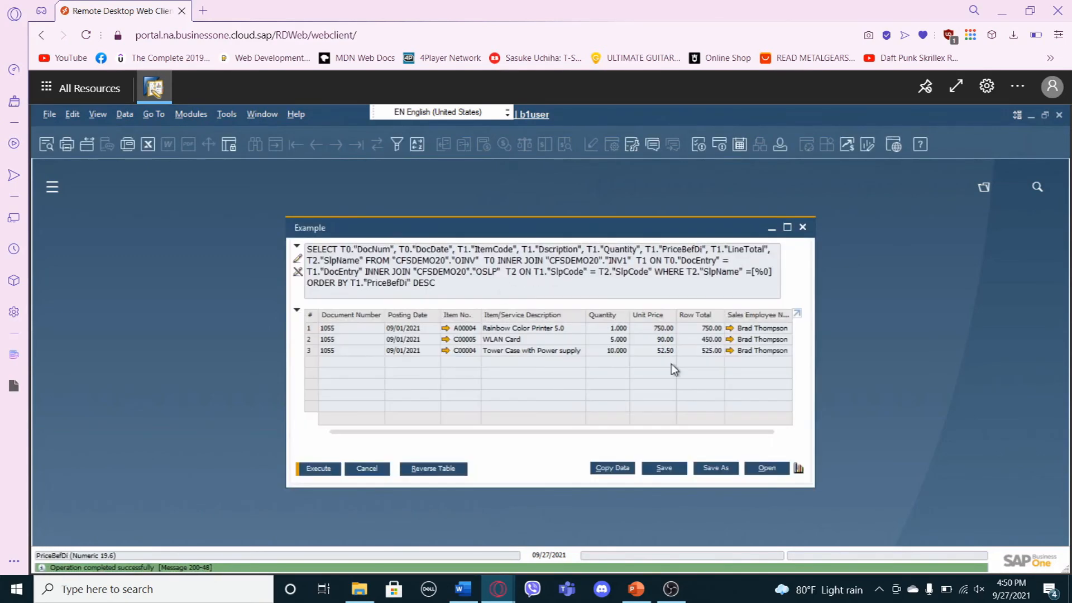